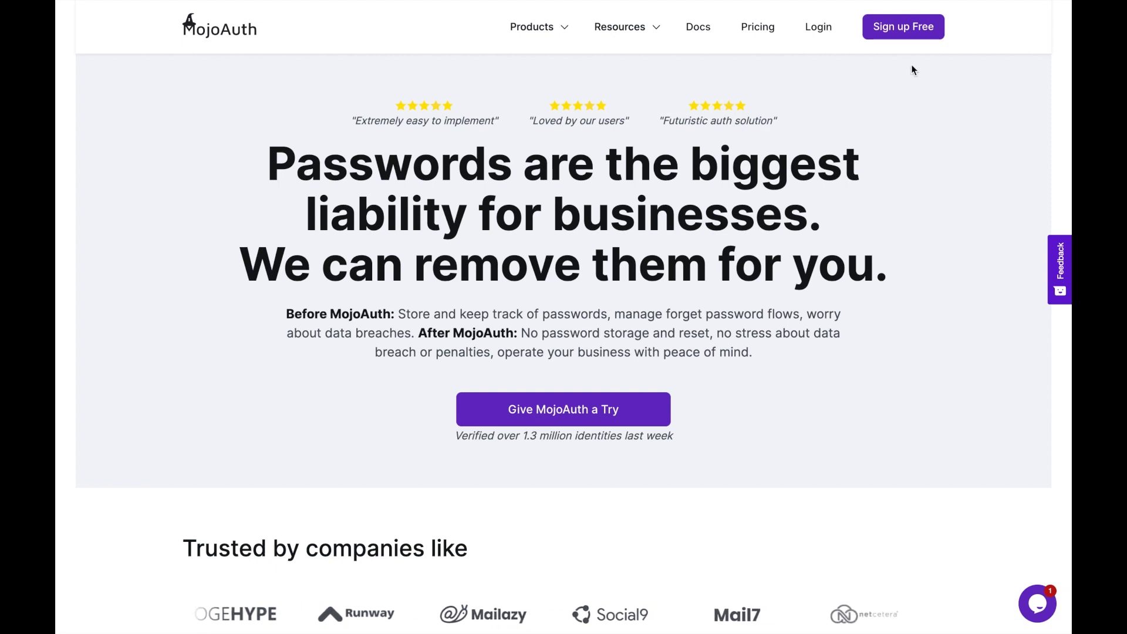
- Sign up for MojoAuth with your email address and request a passwordless sign-in link
{"action": "left_click", "coordinate": [904, 26]}
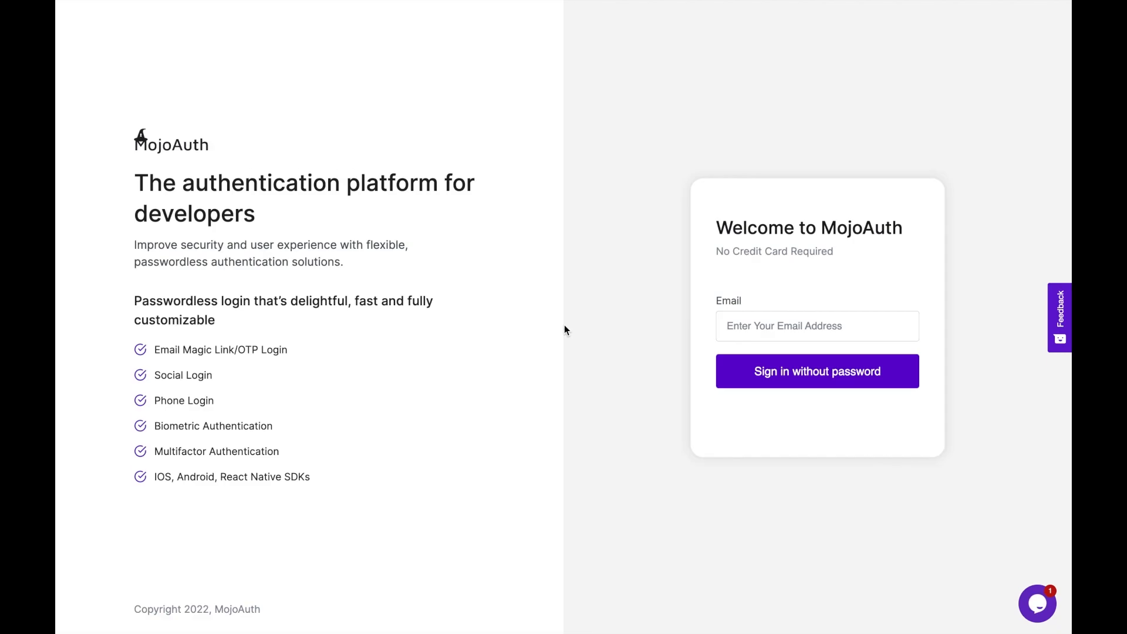
{"action": "left_click", "coordinate": [769, 328]}
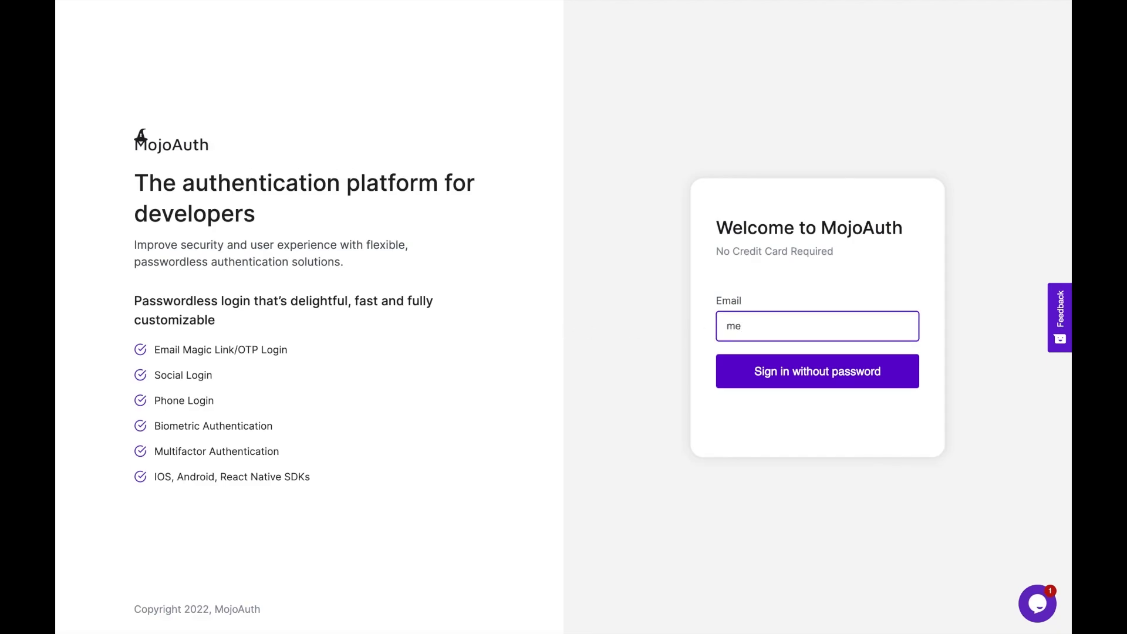
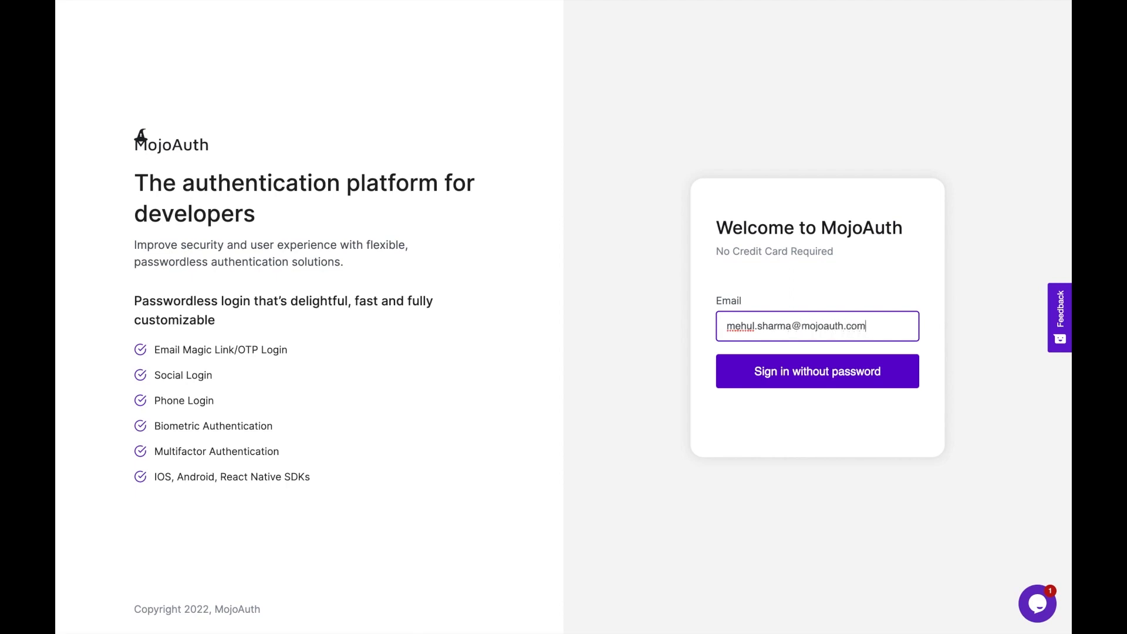
{"action": "left_click", "coordinate": [812, 376]}
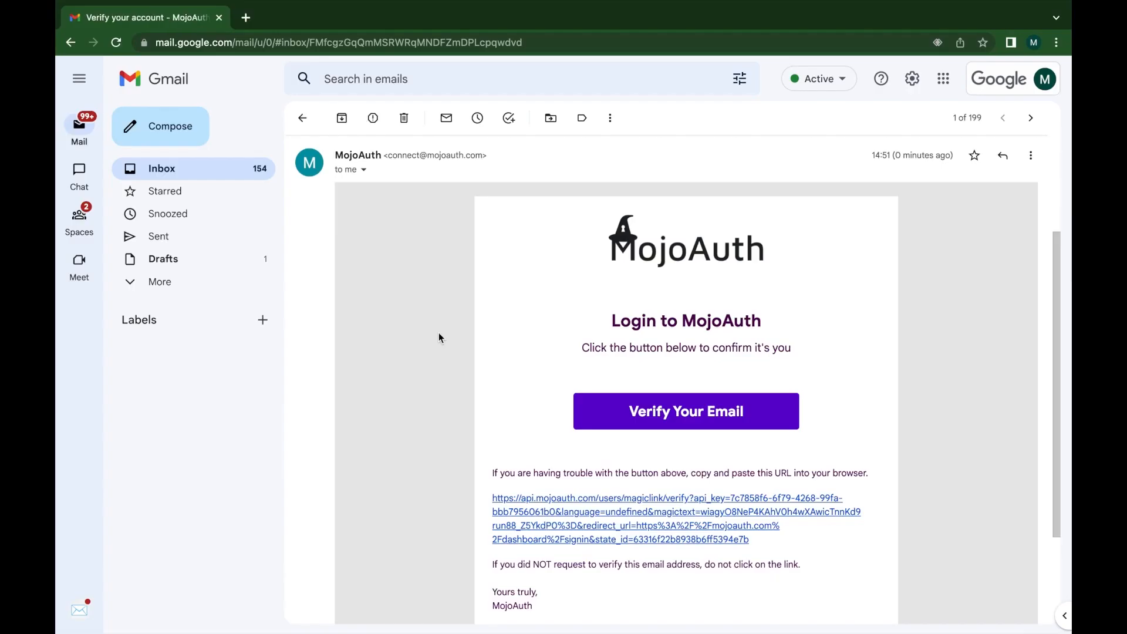
- Use the Verify Your Email link in the MojoAuth message to confirm the address
{"action": "left_click", "coordinate": [685, 416]}
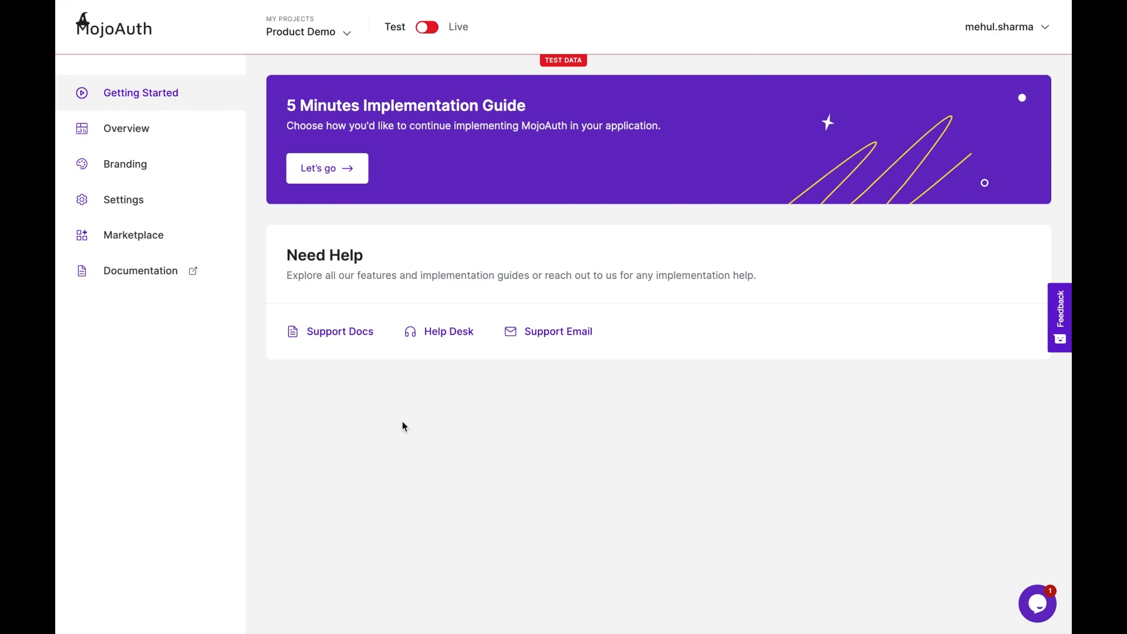
{"action": "left_click", "coordinate": [306, 32]}
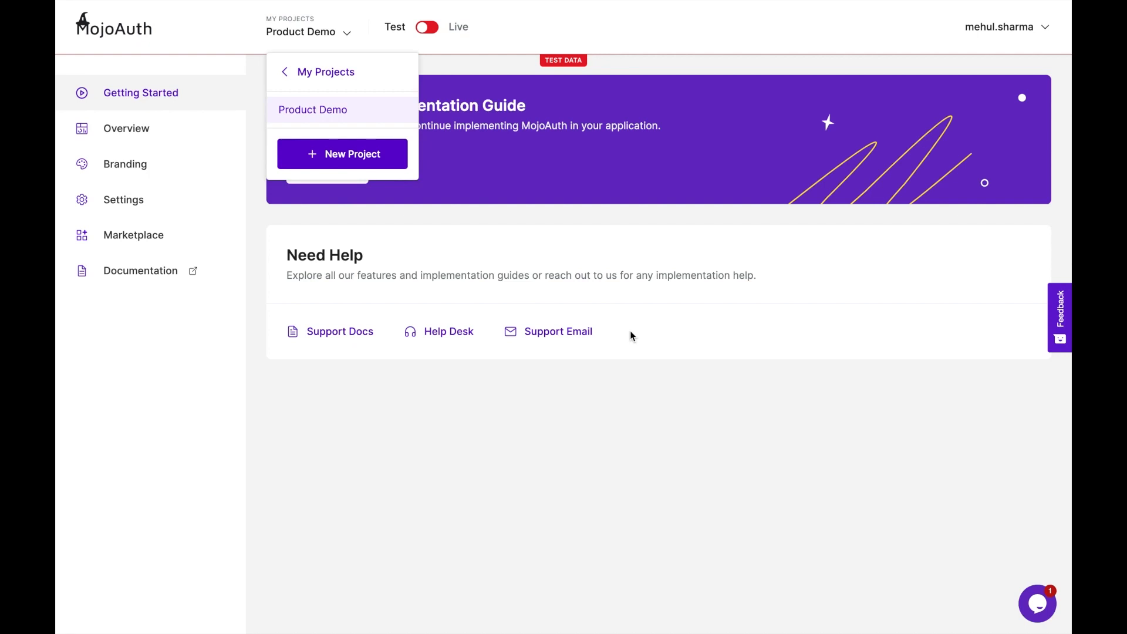
{"action": "left_click", "coordinate": [259, 114]}
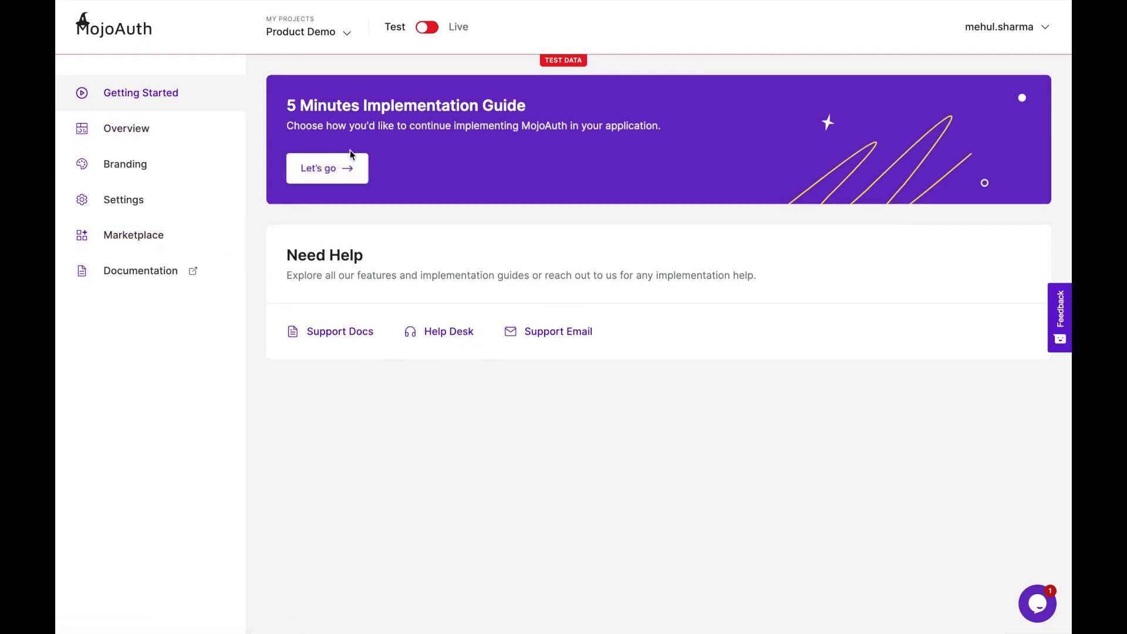
{"action": "left_click", "coordinate": [334, 168]}
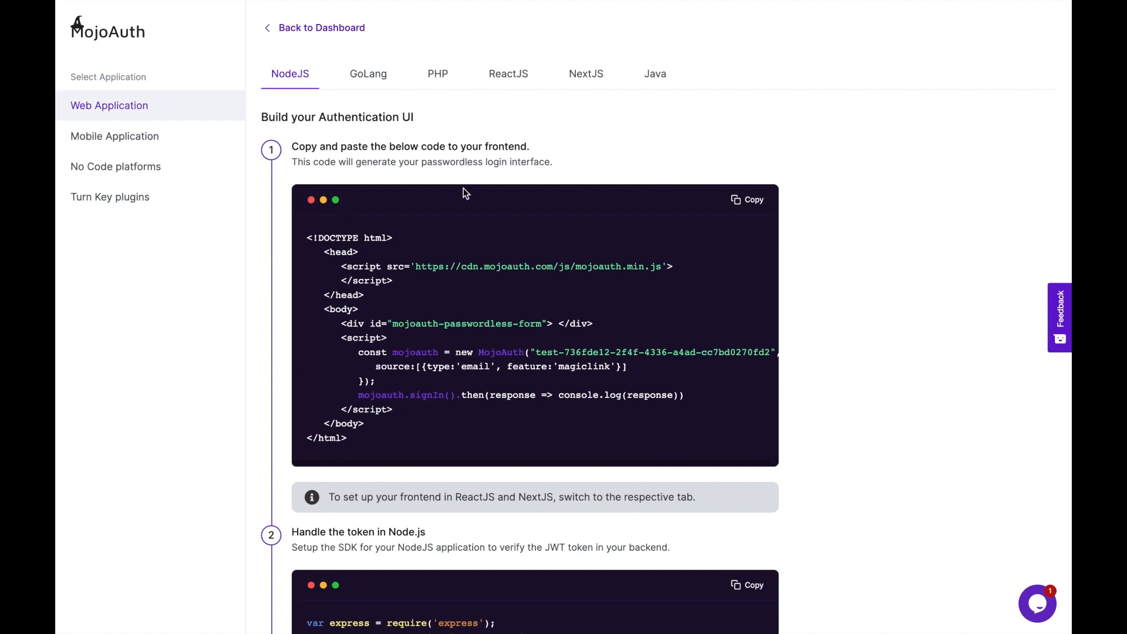
{"action": "left_click", "coordinate": [510, 81]}
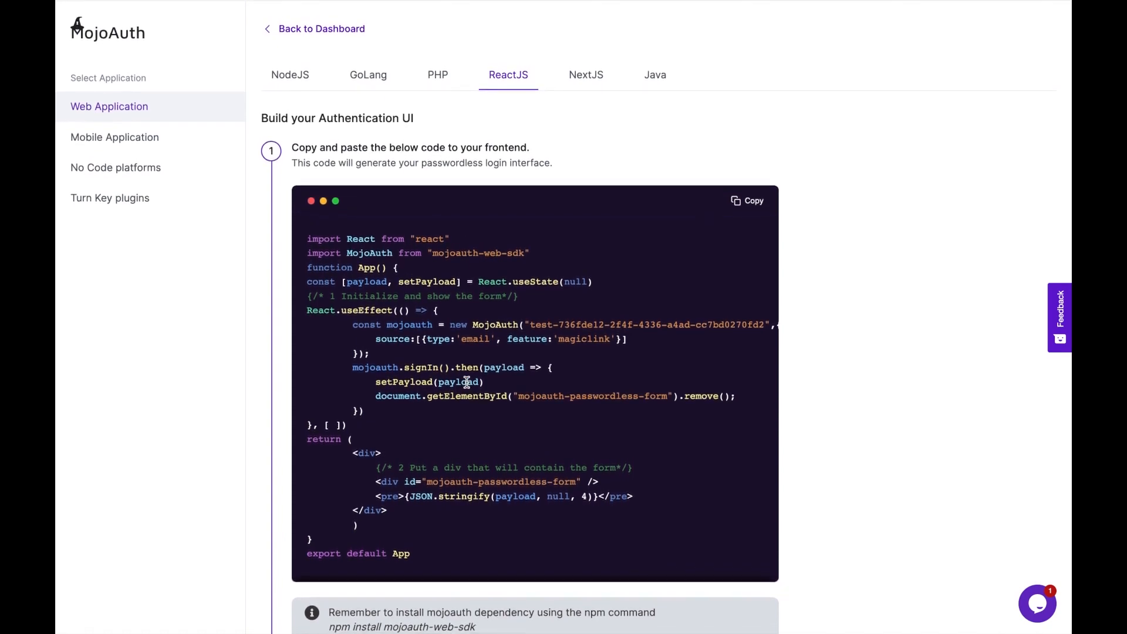
{"action": "left_click_drag", "start_coordinate": [529, 324], "coordinate": [766, 323]}
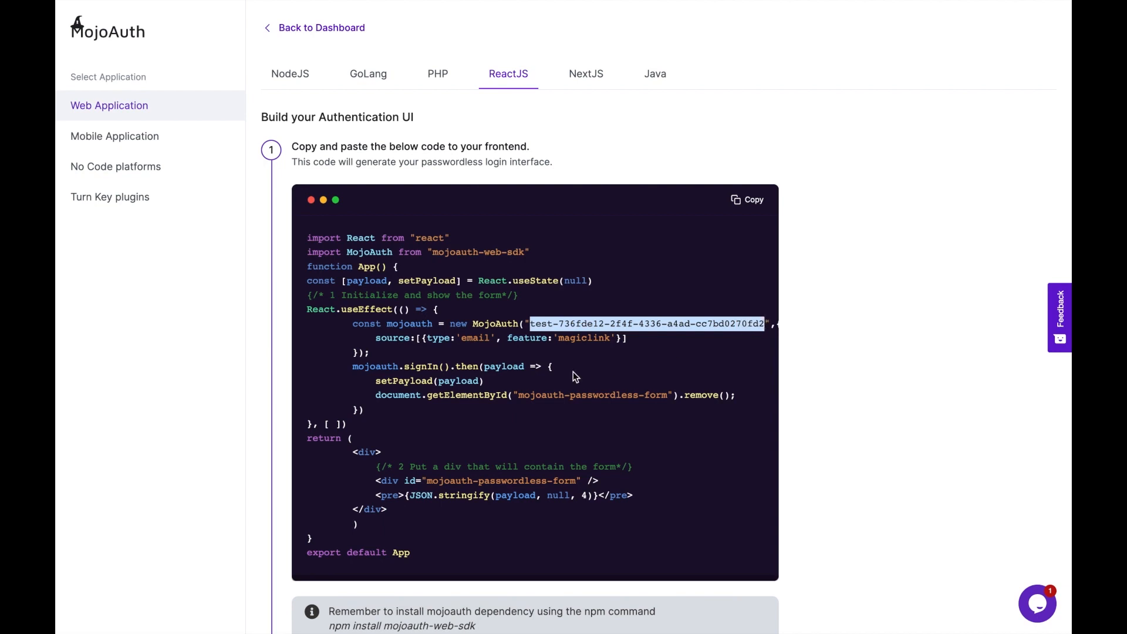
{"action": "left_click", "coordinate": [282, 28]}
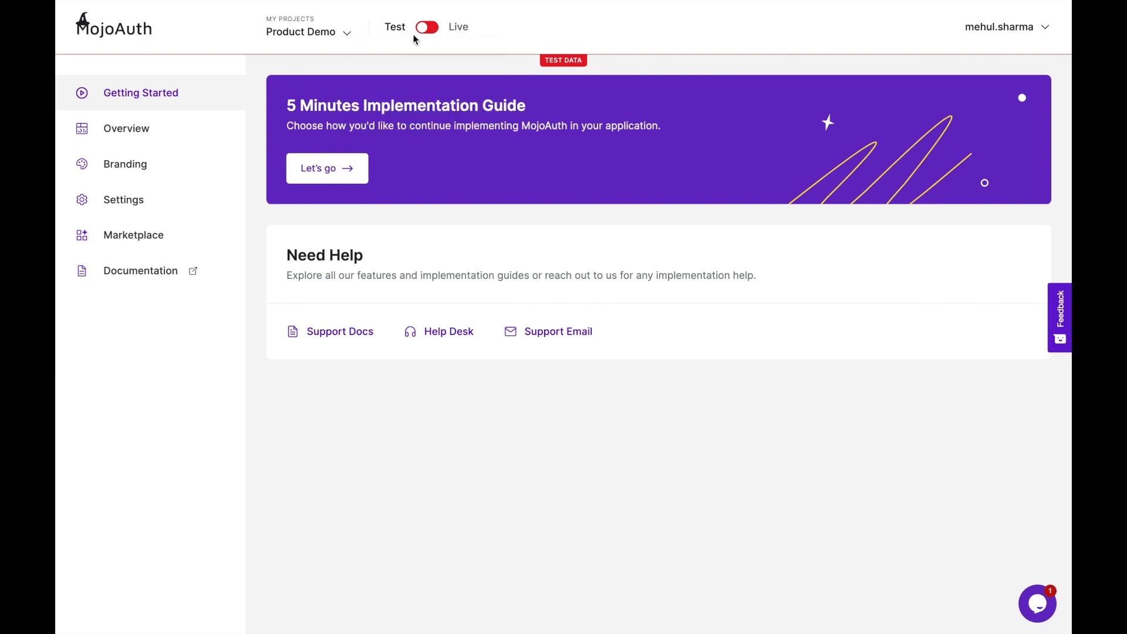
- Switch the project from Test to Live mode and reopen the implementation guide
{"action": "mouse_move", "coordinate": [429, 32]}
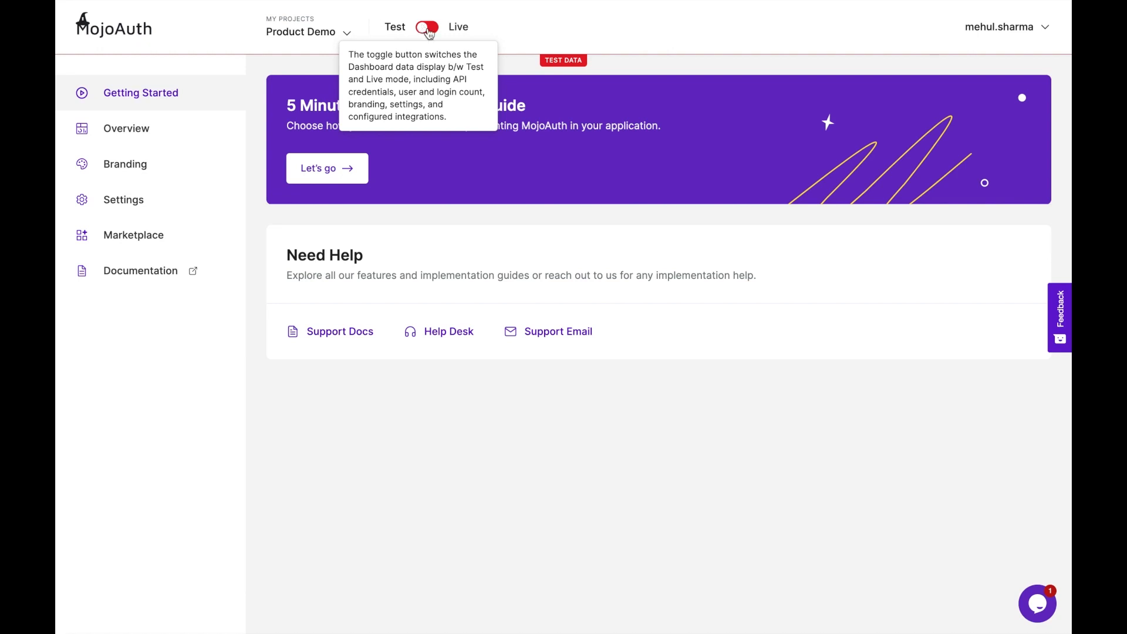
{"action": "left_click", "coordinate": [428, 30]}
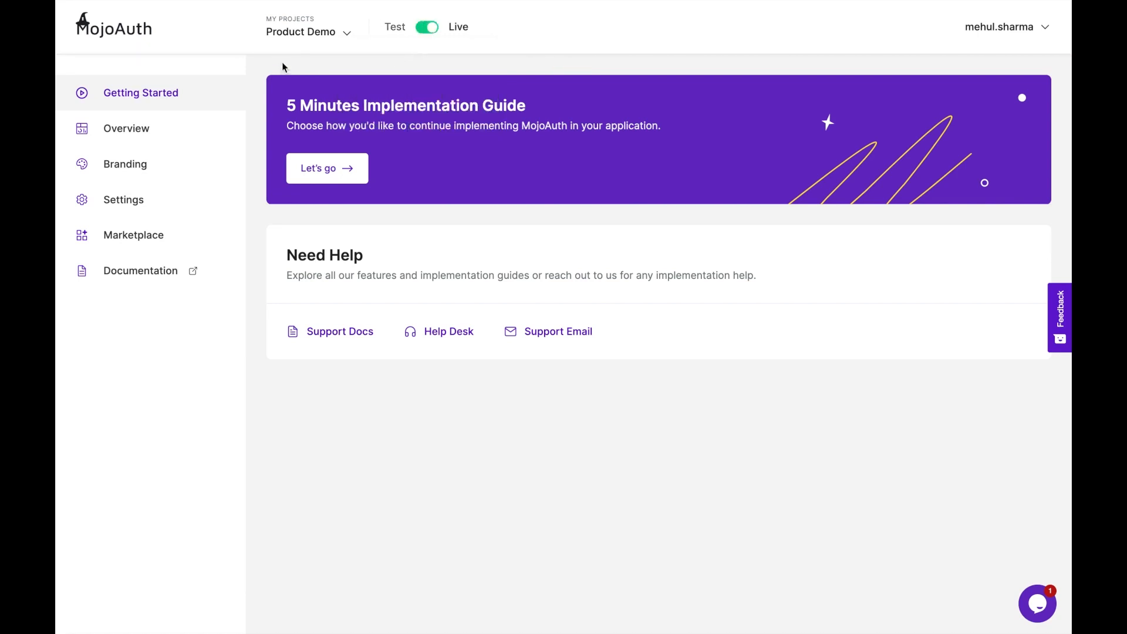
{"action": "left_click", "coordinate": [332, 169]}
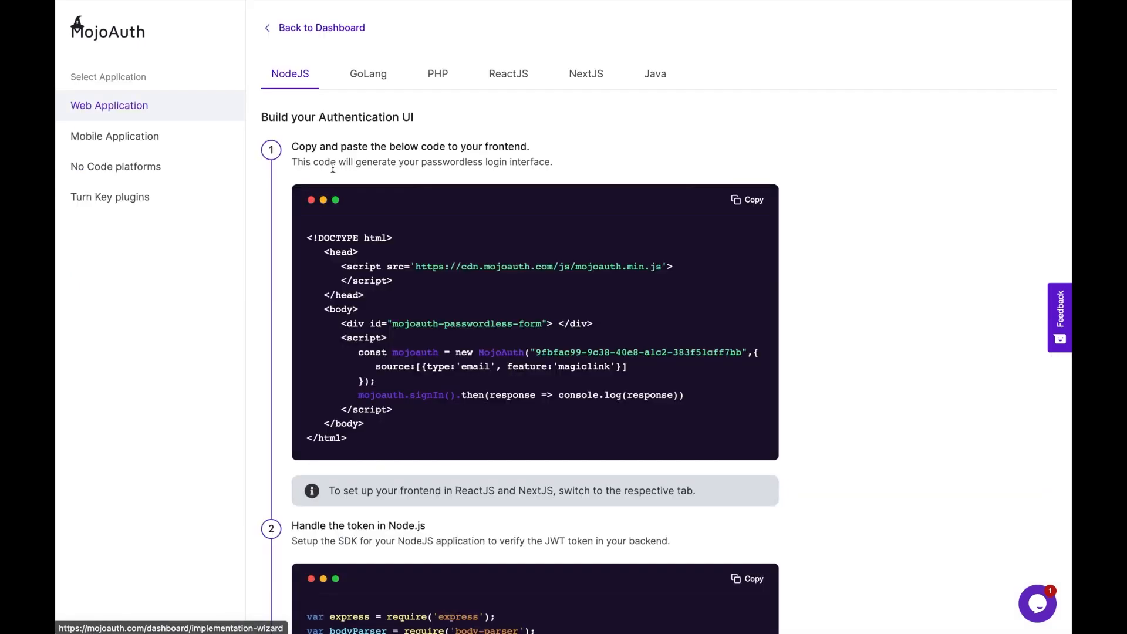
- Copy the ReactJS login code with the live API key and select the npm install command
{"action": "left_click", "coordinate": [501, 75]}
{"action": "left_click_drag", "start_coordinate": [528, 324], "coordinate": [737, 319]}
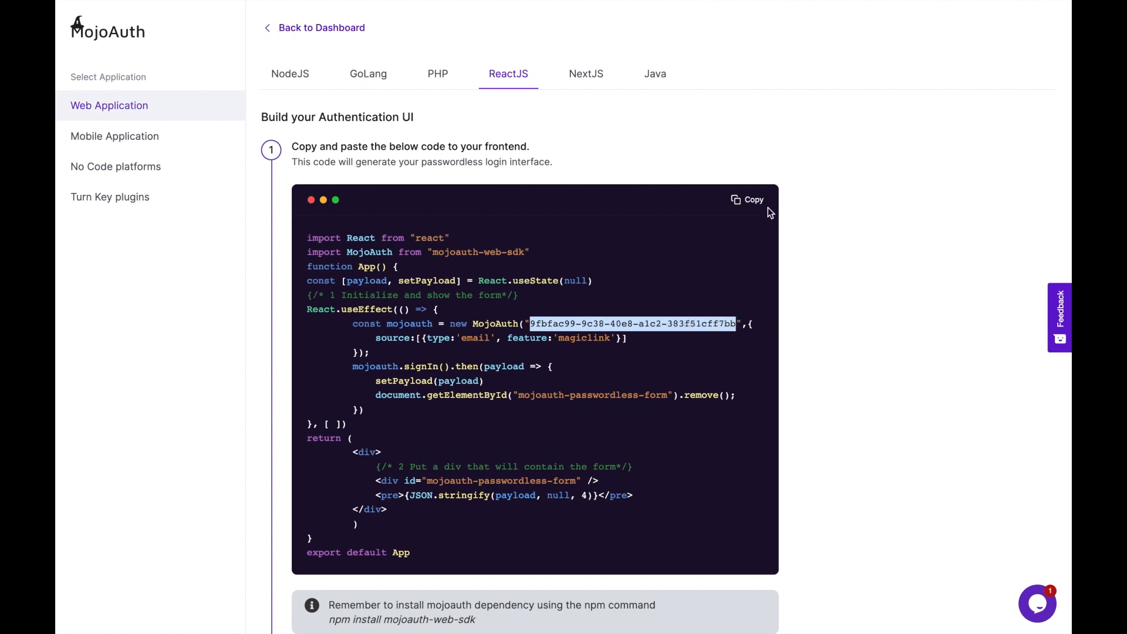
{"action": "left_click", "coordinate": [748, 199]}
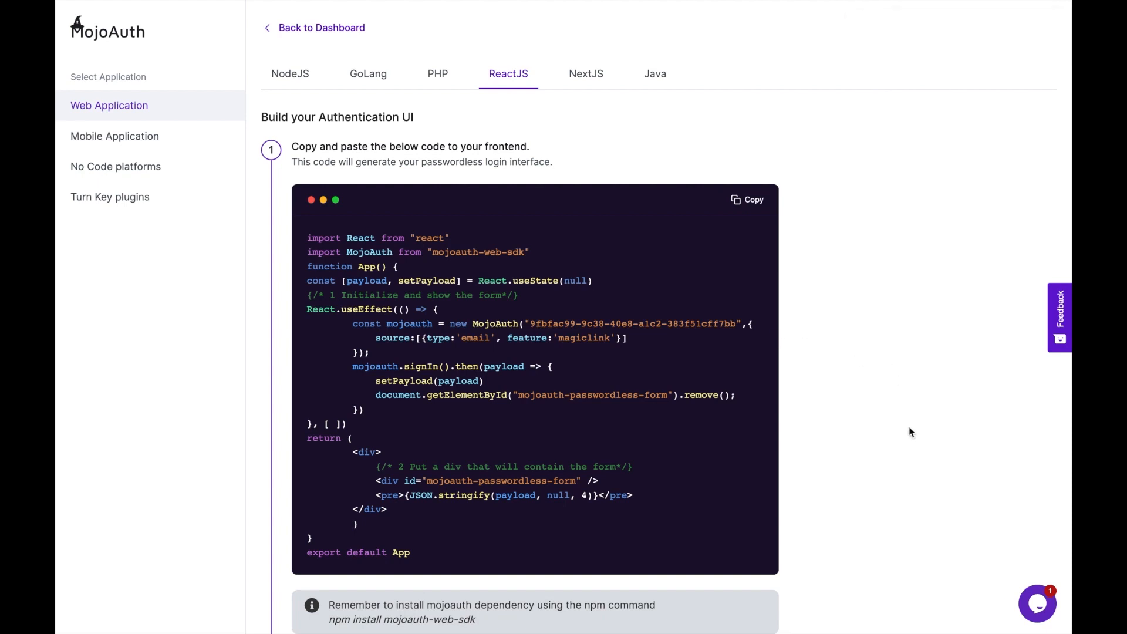
{"action": "scroll", "coordinate": [855, 566], "scroll_direction": "down", "scroll_amount": 2}
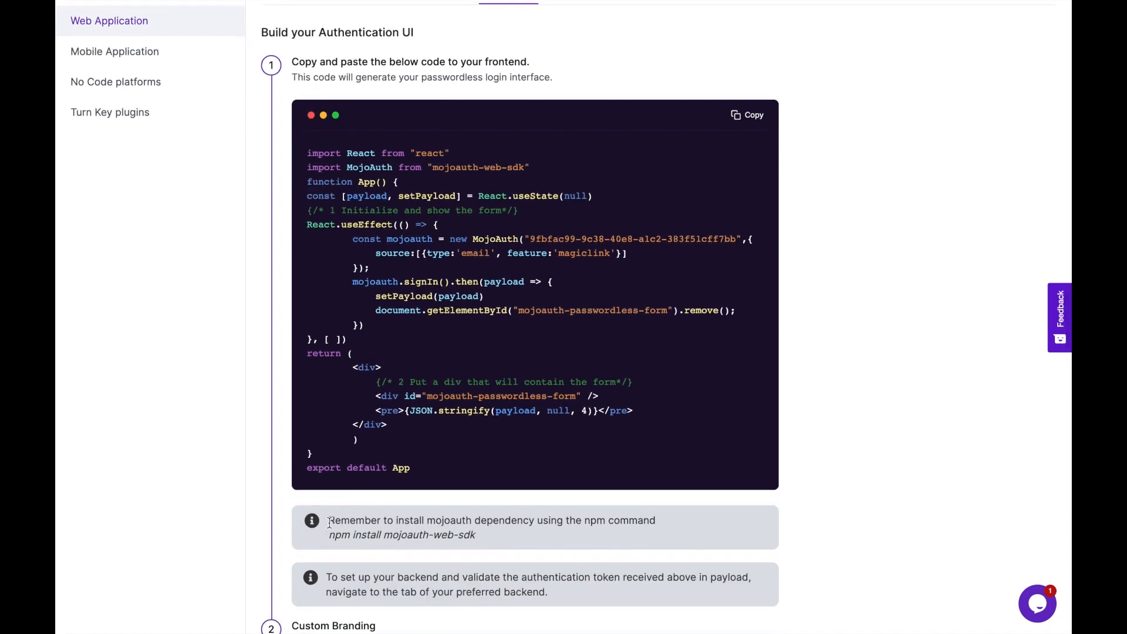
{"action": "left_click_drag", "start_coordinate": [370, 538], "coordinate": [477, 535]}
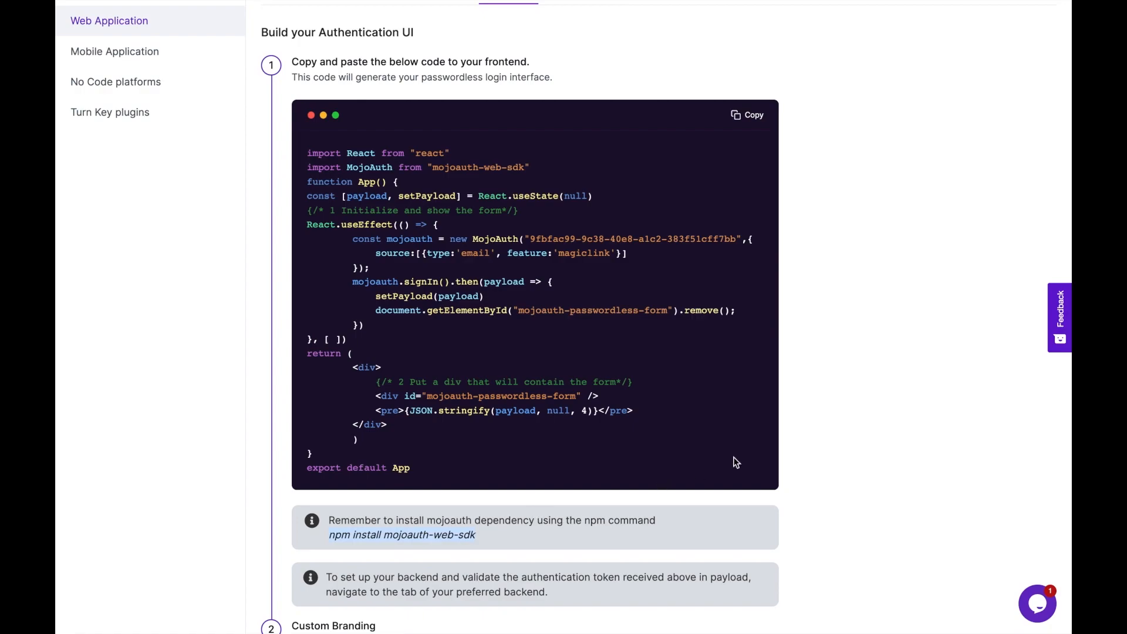
- Replace App.js with the copied MojoAuth code, change the magiclink feature to otp, and save
{"action": "key", "text": "super+Tab"}
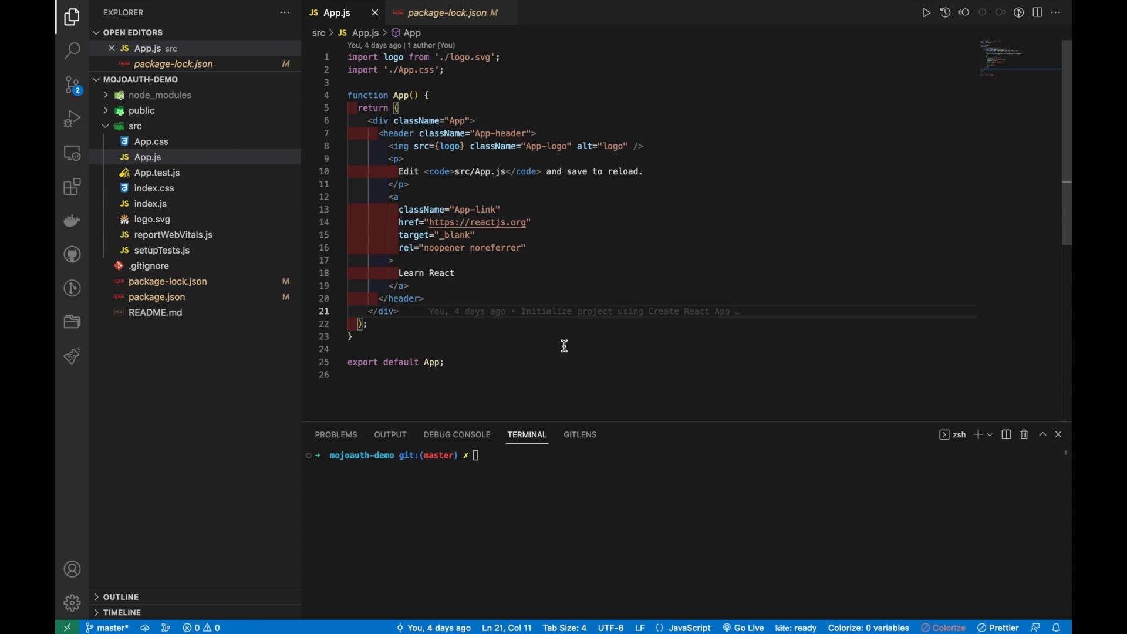
{"action": "key", "text": "super+a"}
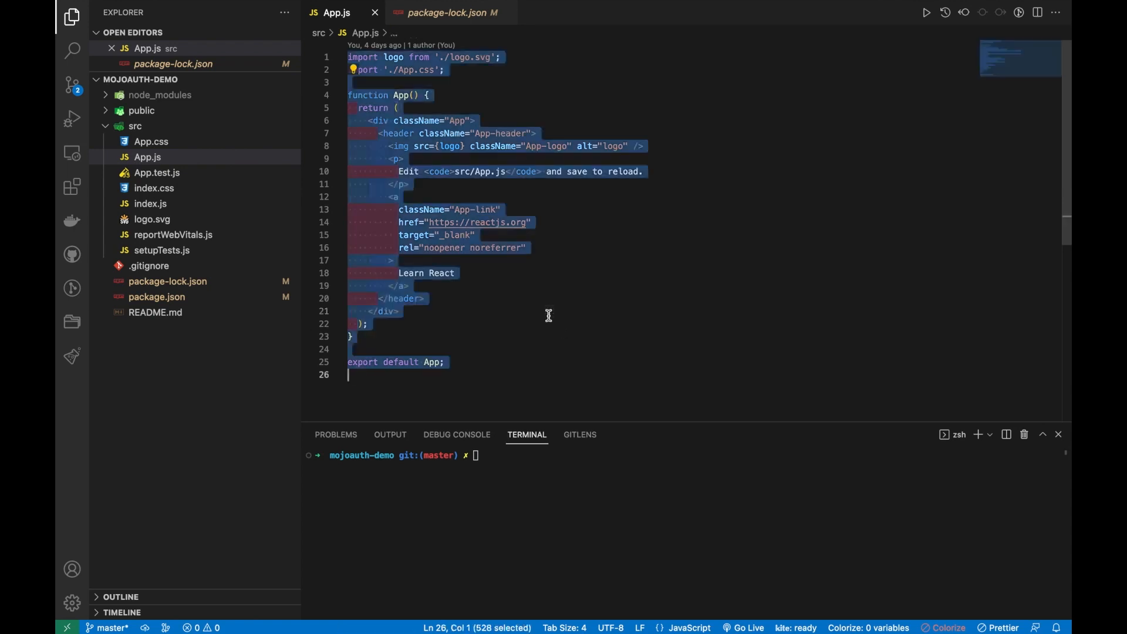
{"action": "key", "text": "super+v"}
{"action": "left_click", "coordinate": [522, 337]}
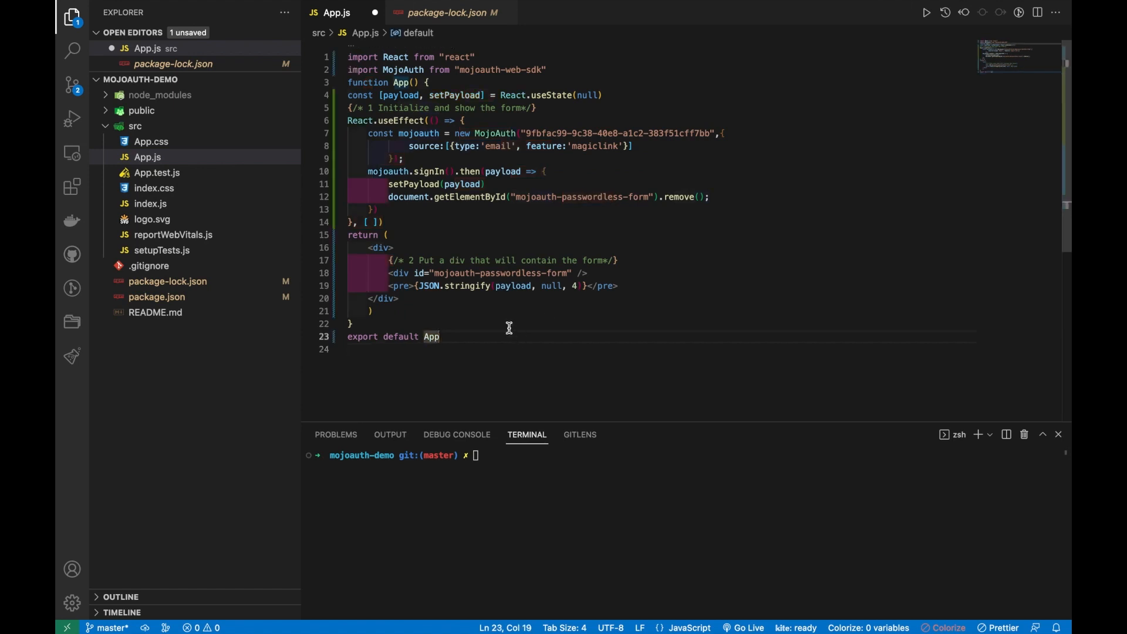
{"action": "right_click", "coordinate": [510, 328]}
{"action": "left_click", "coordinate": [456, 324]}
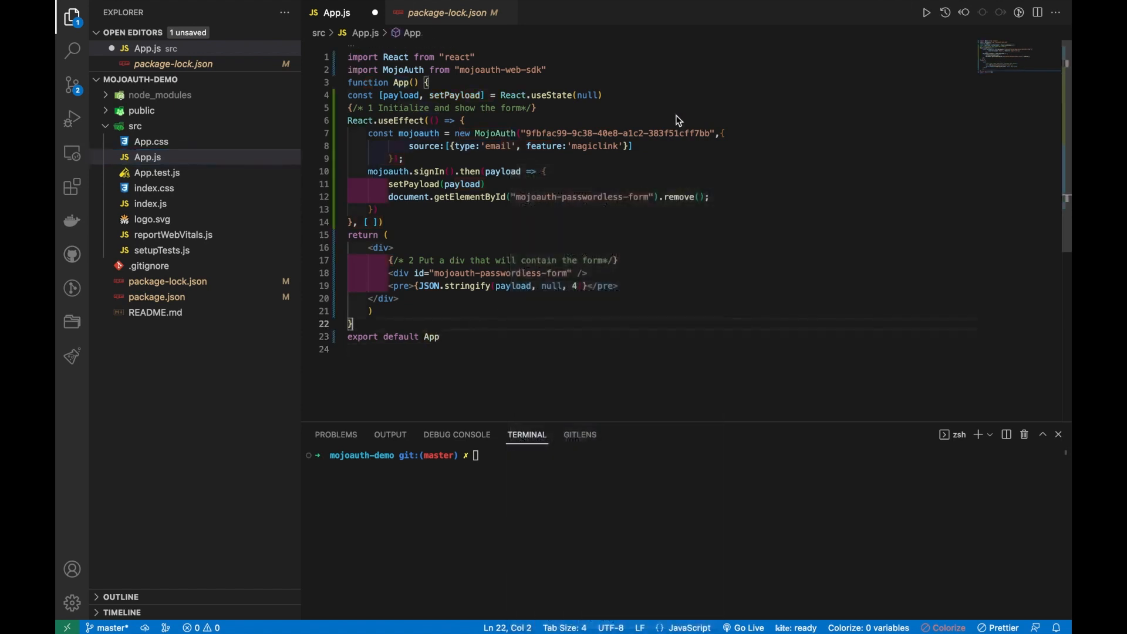
{"action": "left_click", "coordinate": [622, 145]}
{"action": "key", "text": "BackSpace"}
{"action": "key", "text": "BackSpace"}
{"action": "key", "text": "BackSpace"}
{"action": "key", "text": "BackSpace"}
{"action": "key", "text": "BackSpace"}
{"action": "key", "text": "BackSpace"}
{"action": "key", "text": "BackSpace"}
{"action": "key", "text": "BackSpace"}
{"action": "key", "text": "BackSpace"}
{"action": "type", "text": "otp"}
{"action": "key", "text": "super+s"}
{"action": "key", "text": "Down"}
{"action": "key", "text": "Down"}
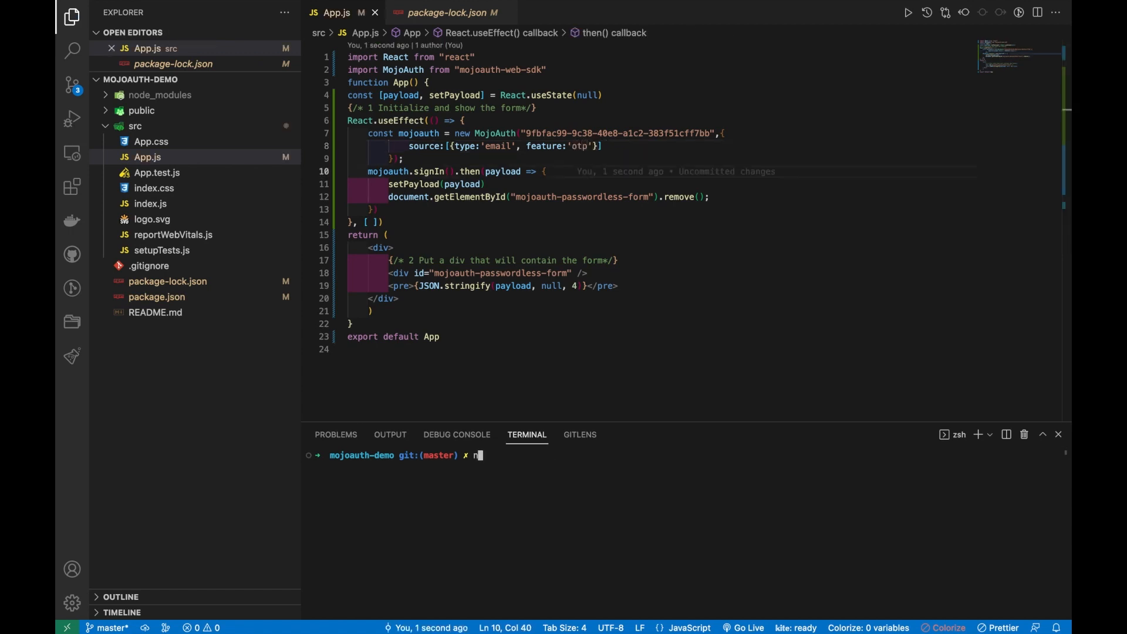
- Run npm install mojoauth-web-sdk, then npm start to launch the React dev server
{"action": "type", "text": "npm install mojoauth-web"}
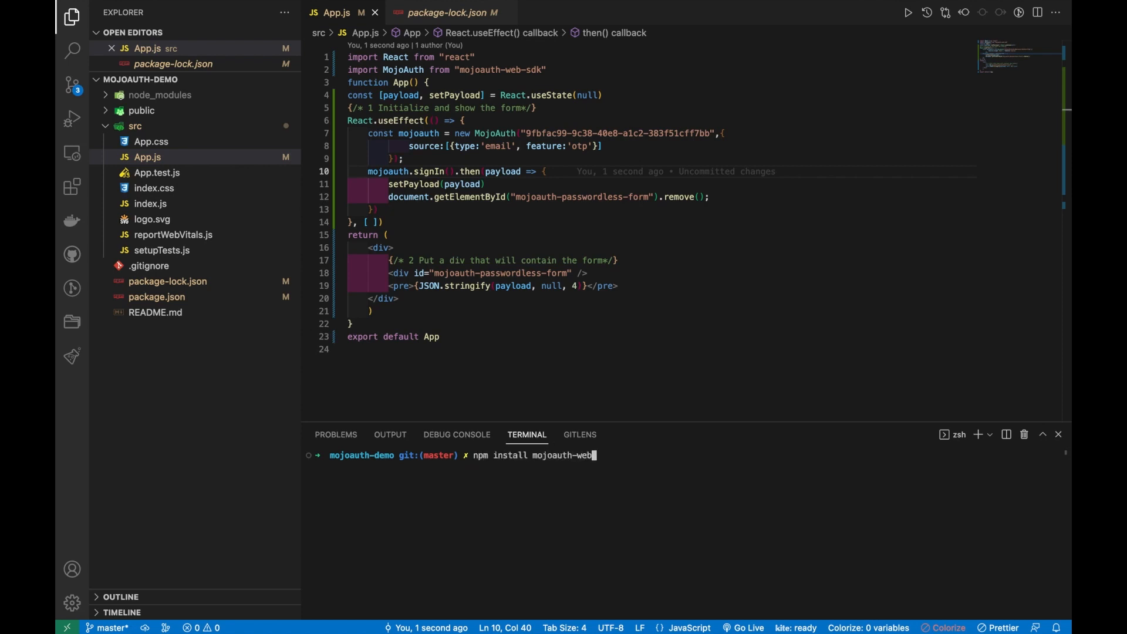
{"action": "type", "text": "-sdk"}
{"action": "key", "text": "Return"}
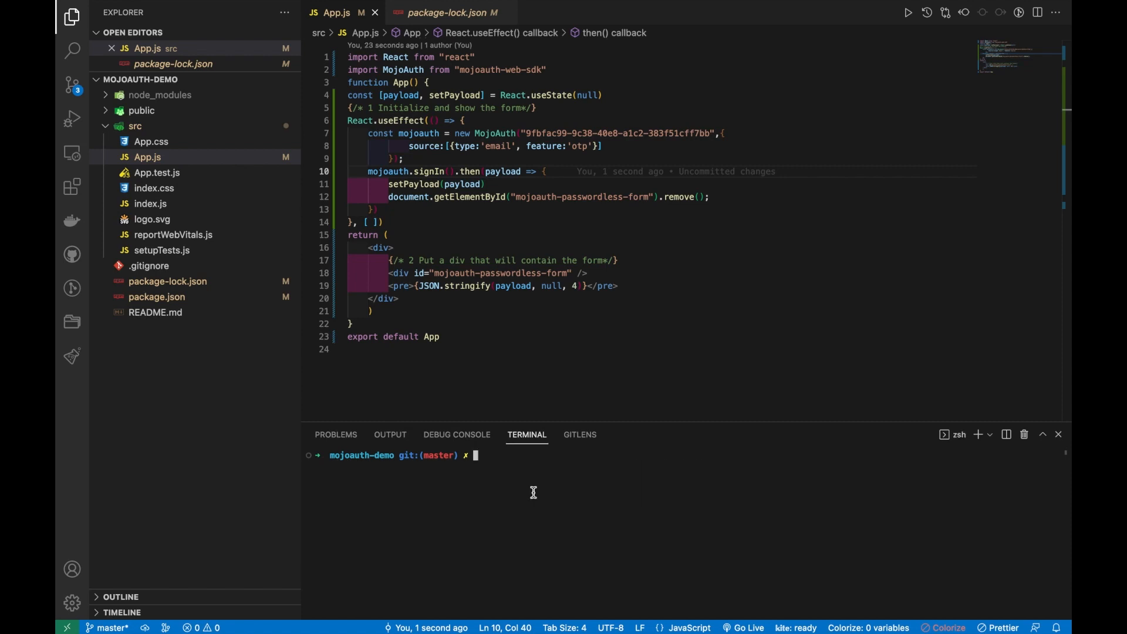
{"action": "type", "text": "npm start"}
{"action": "key", "text": "Return"}
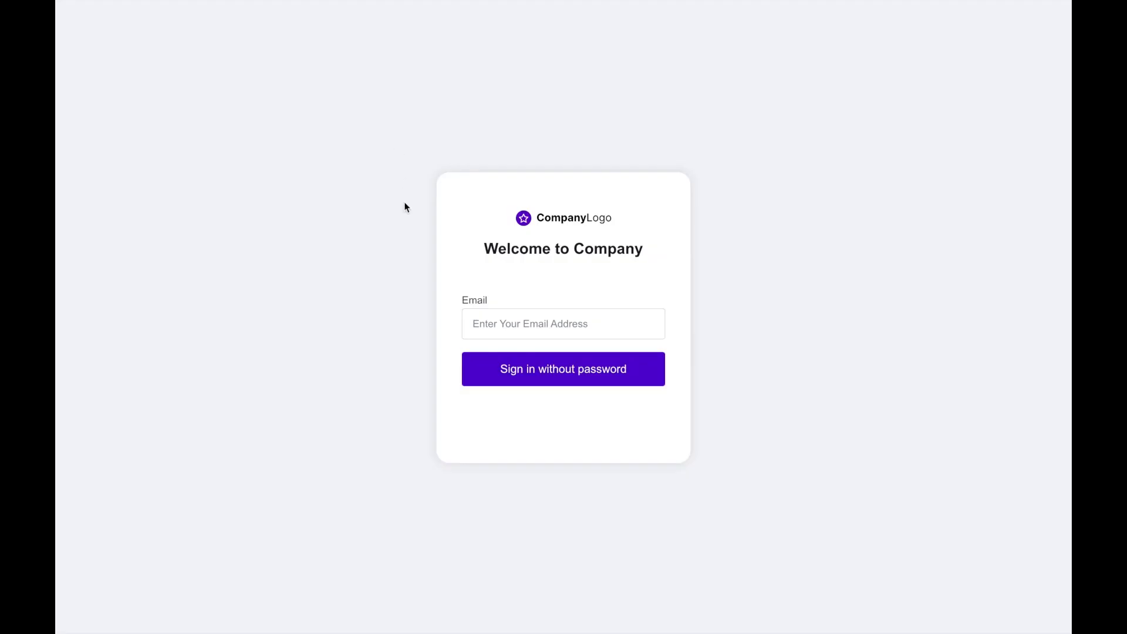
- Enter a test email address in the demo app and request a sign-in code
{"action": "left_click", "coordinate": [526, 326]}
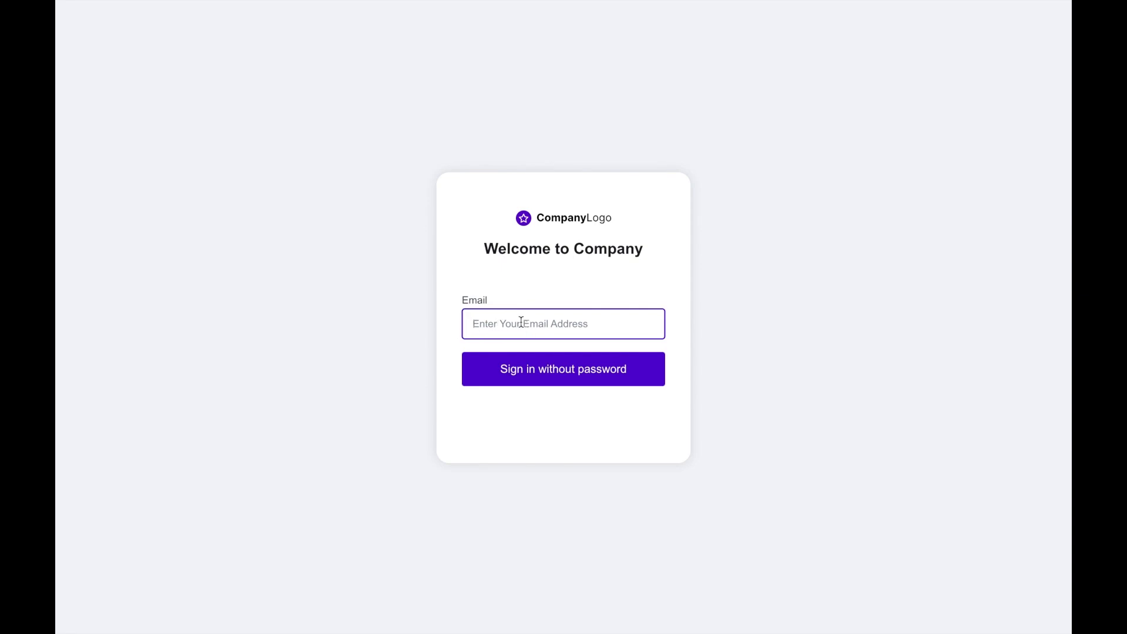
{"action": "type", "text": "test@mail7.io"}
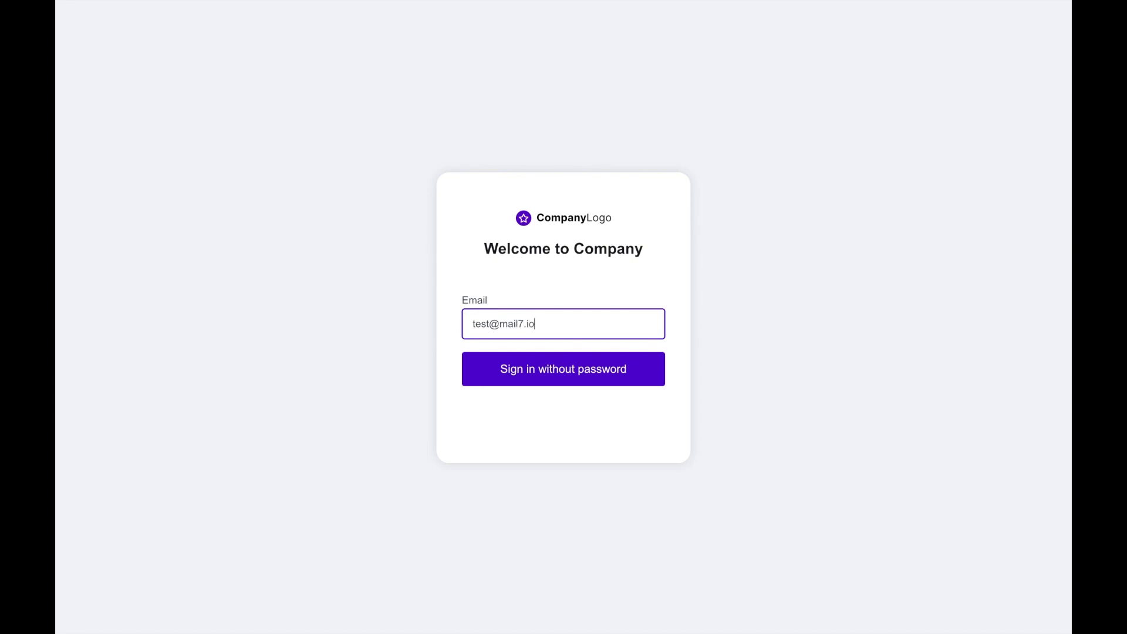
{"action": "left_click", "coordinate": [542, 365]}
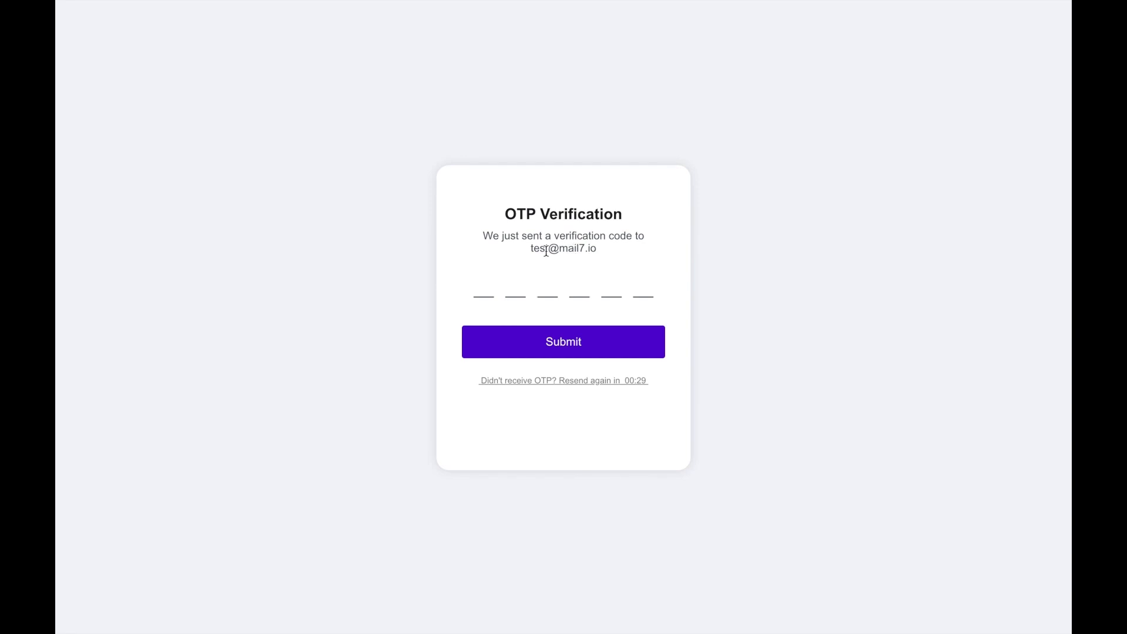
{"action": "left_click_drag", "start_coordinate": [531, 250], "coordinate": [603, 253]}
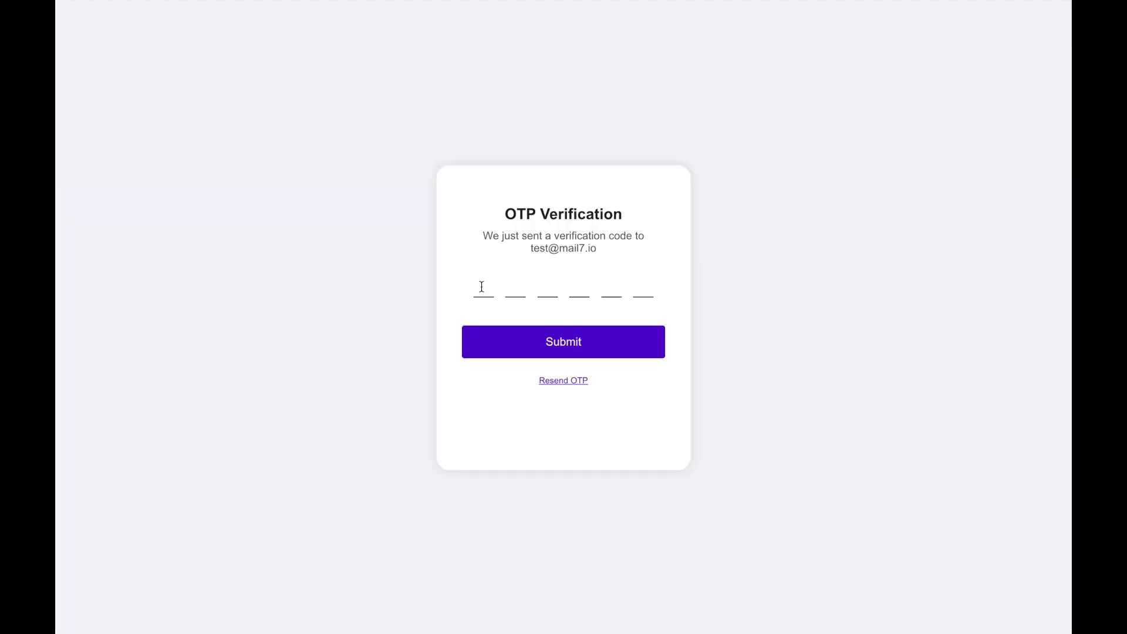
- Enter the emailed 6-digit one-time code and submit it to sign in
{"action": "left_click", "coordinate": [481, 287]}
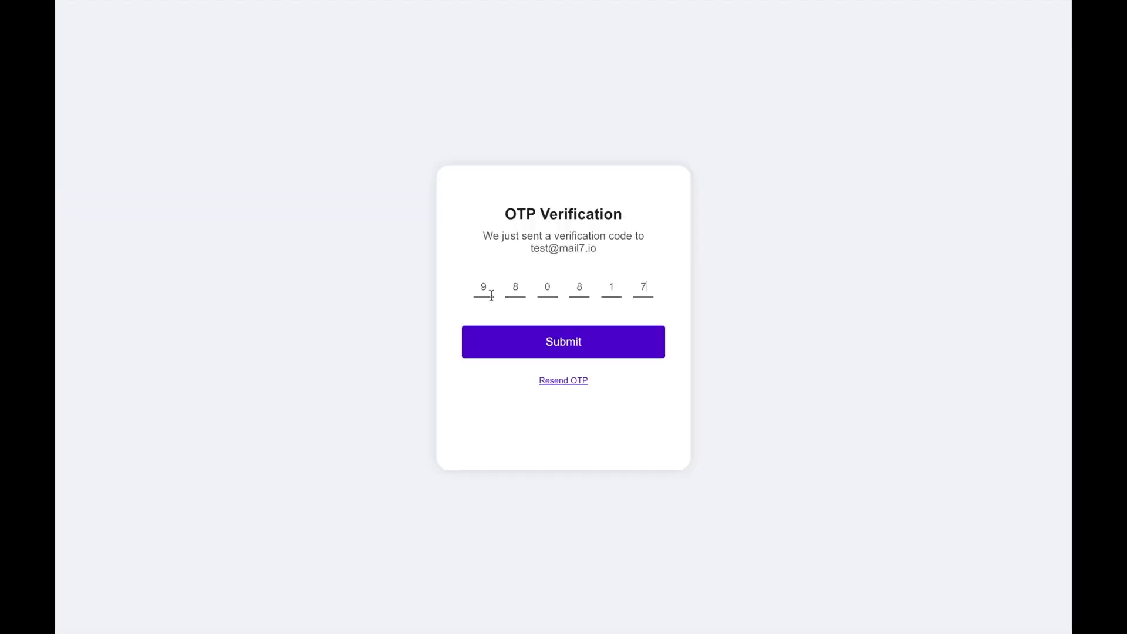
{"action": "left_click", "coordinate": [489, 350]}
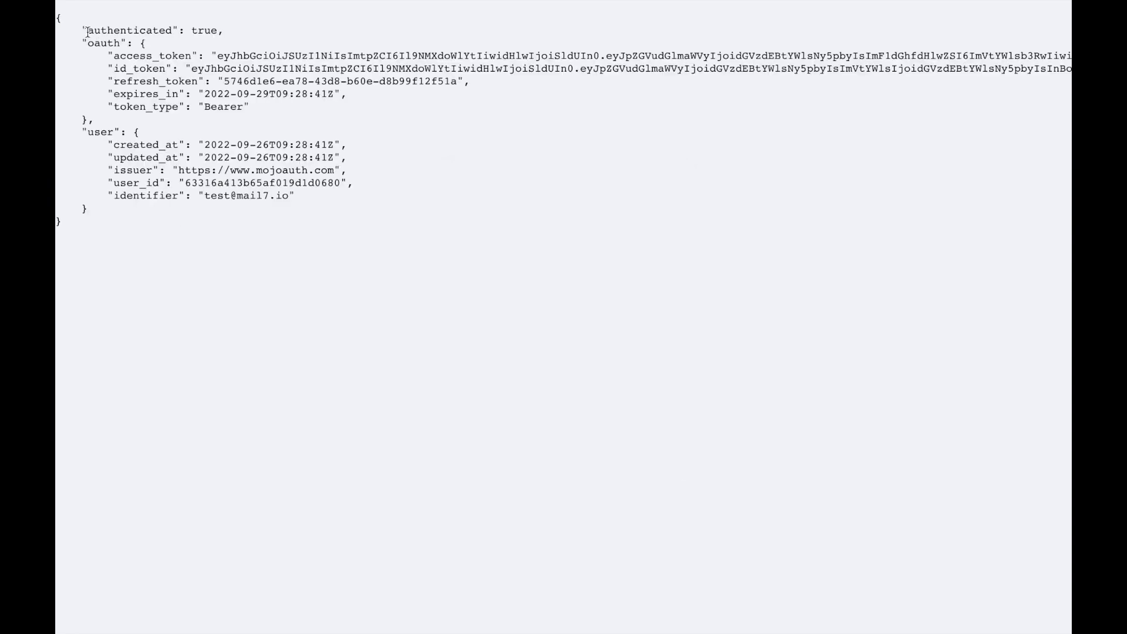
{"action": "left_click_drag", "start_coordinate": [88, 30], "coordinate": [226, 37]}
{"action": "left_click_drag", "start_coordinate": [112, 56], "coordinate": [776, 55]}
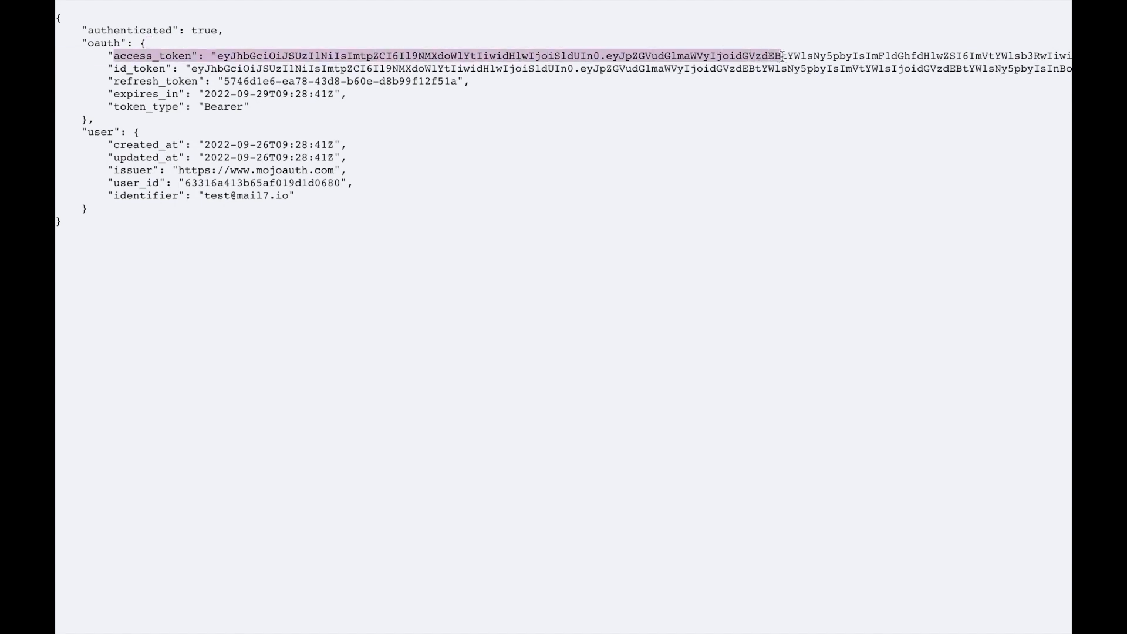
{"action": "left_click", "coordinate": [605, 189]}
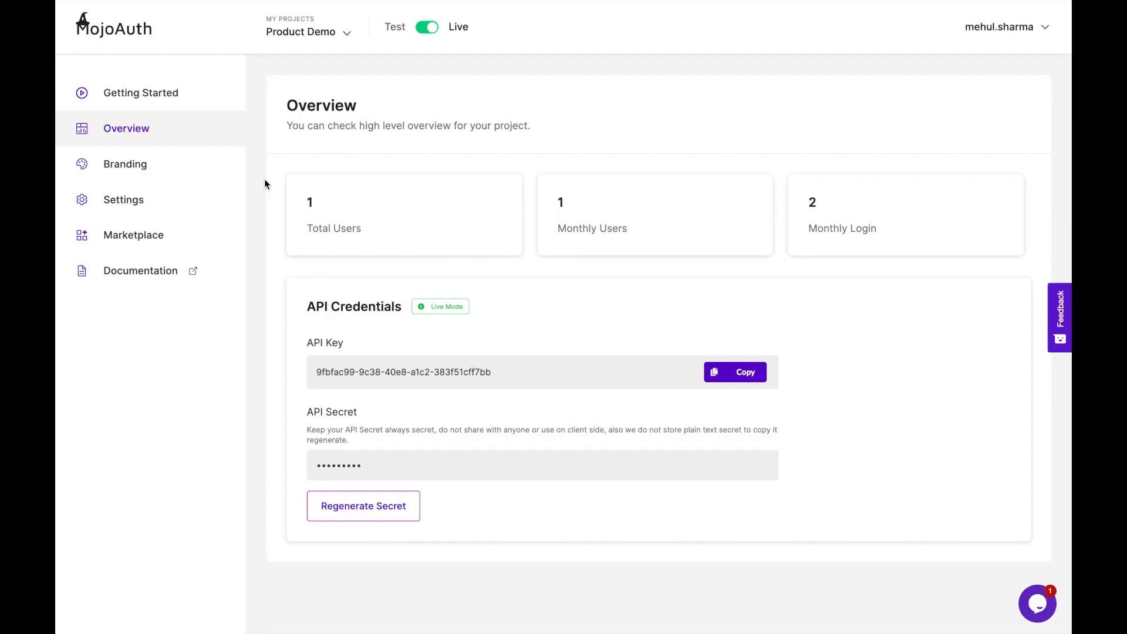
- Highlight the API Key on the Overview page, then go to the Branding settings
{"action": "left_click_drag", "start_coordinate": [316, 369], "coordinate": [544, 373]}
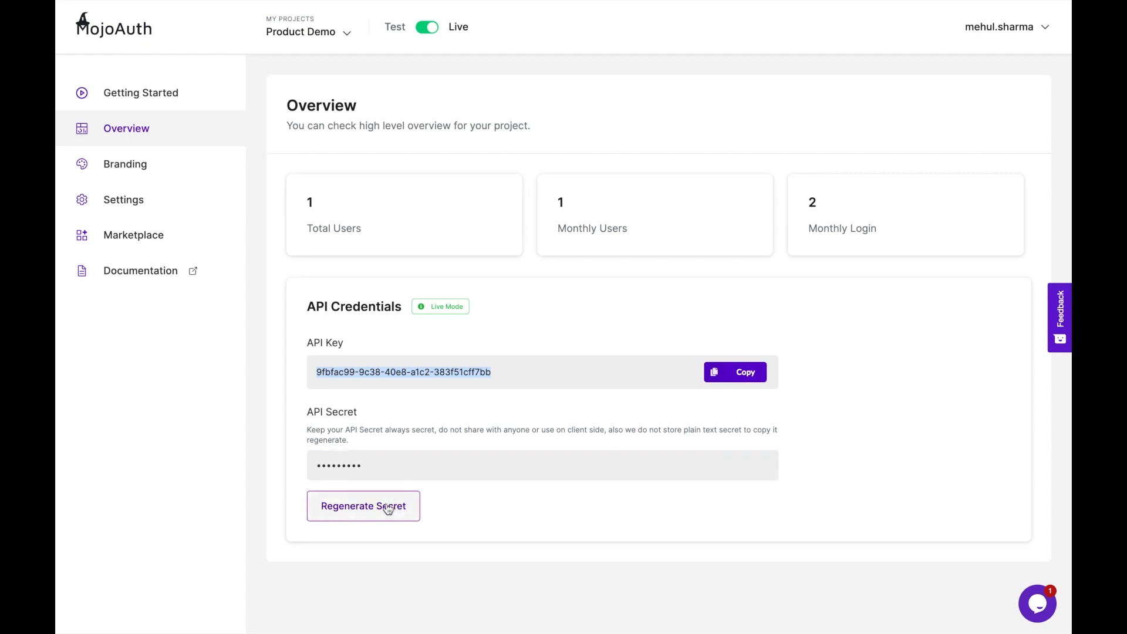
{"action": "left_click", "coordinate": [180, 170]}
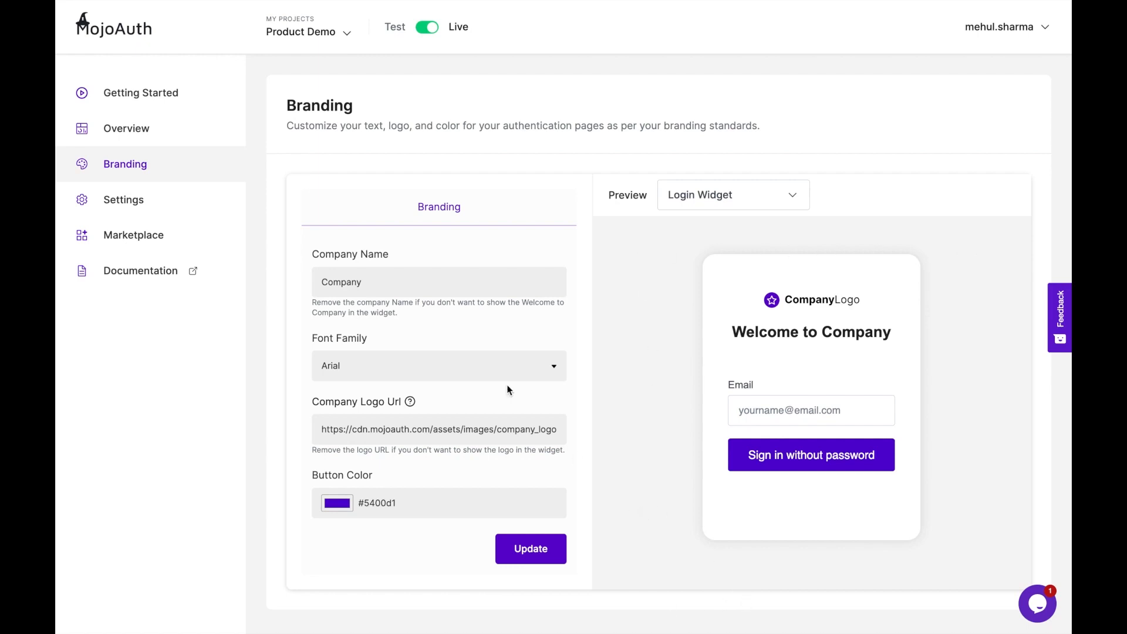
- Rename the company to Ace and set the widget font to Times
{"action": "double_click", "coordinate": [385, 282]}
{"action": "type", "text": "Ace"}
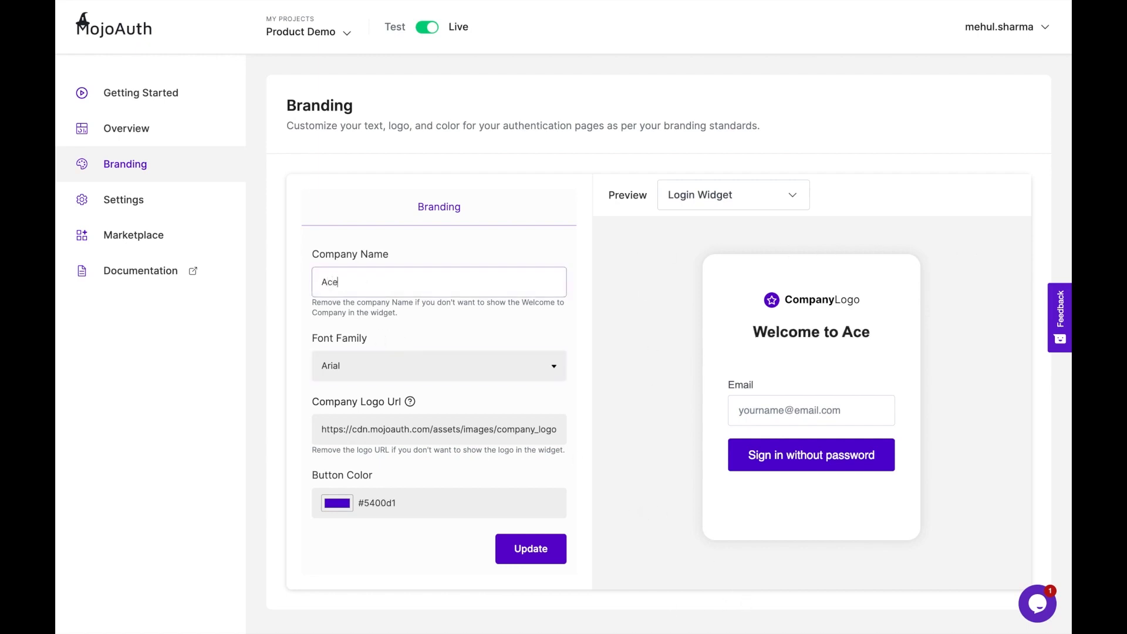
{"action": "left_click", "coordinate": [753, 331]}
{"action": "left_click_drag", "start_coordinate": [755, 332], "coordinate": [882, 334]}
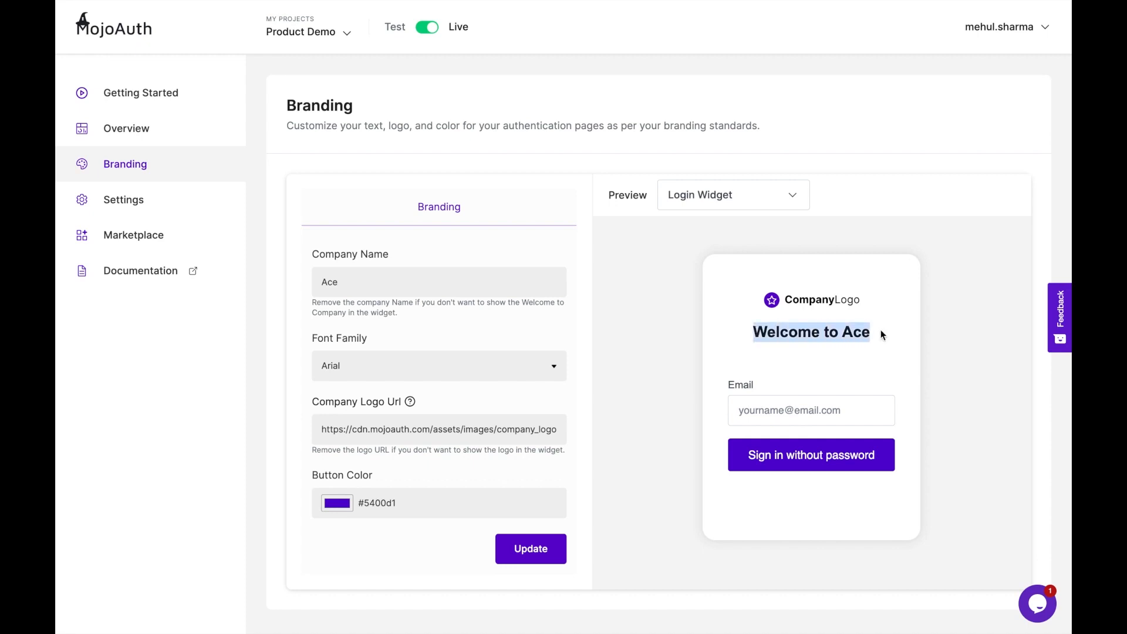
{"action": "left_click", "coordinate": [459, 366]}
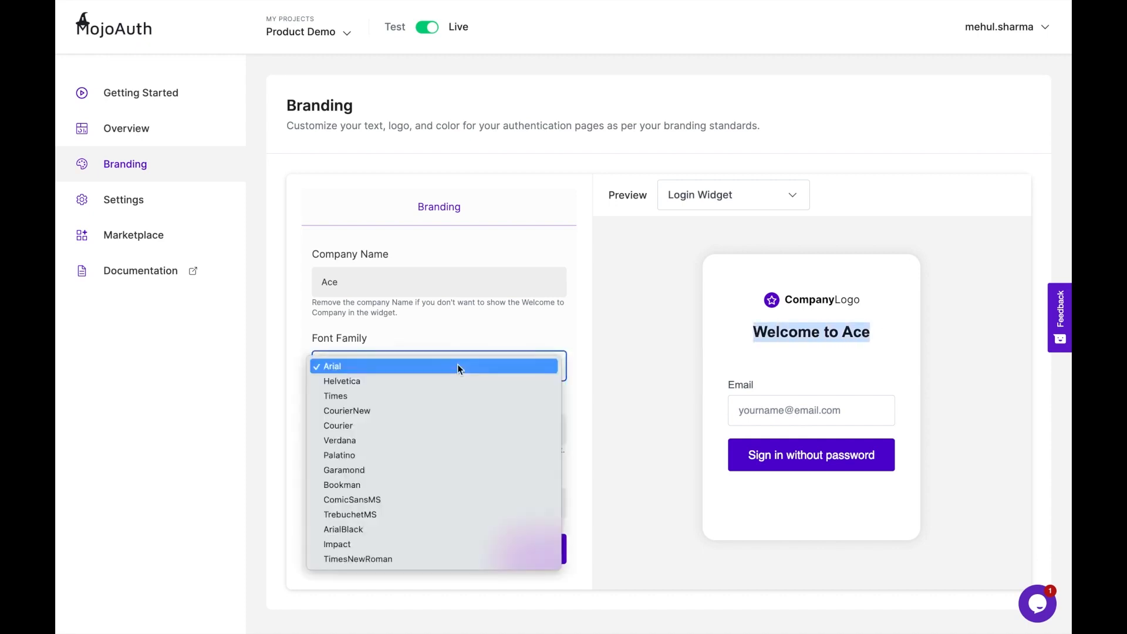
{"action": "left_click", "coordinate": [404, 396]}
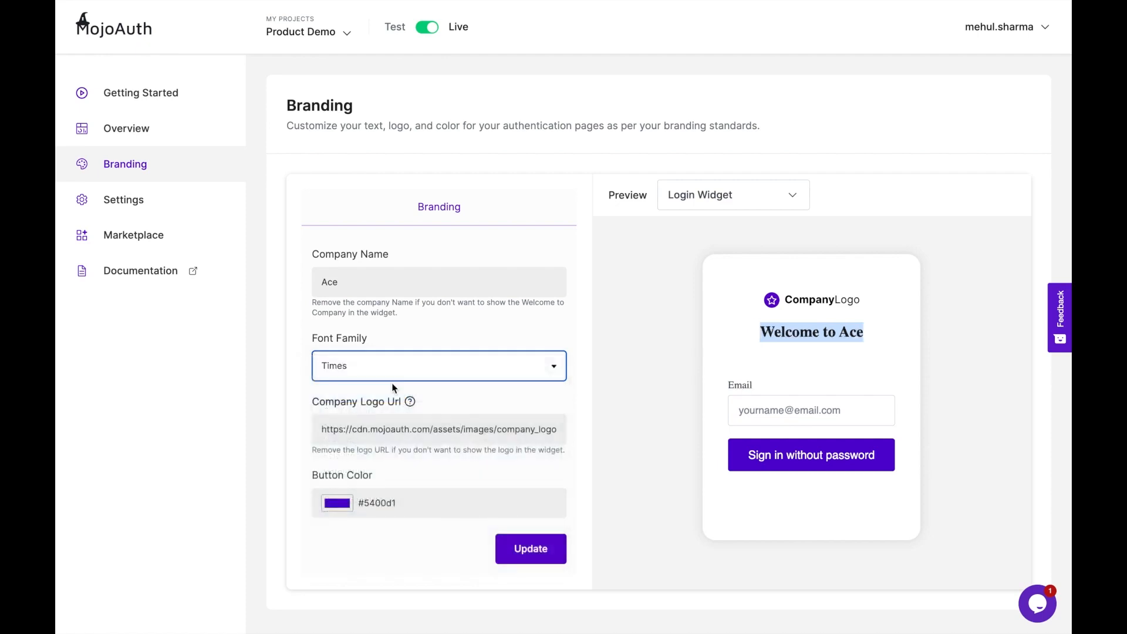
- Replace the company logo URL with a new pasted image URL
{"action": "triple_click", "coordinate": [450, 433]}
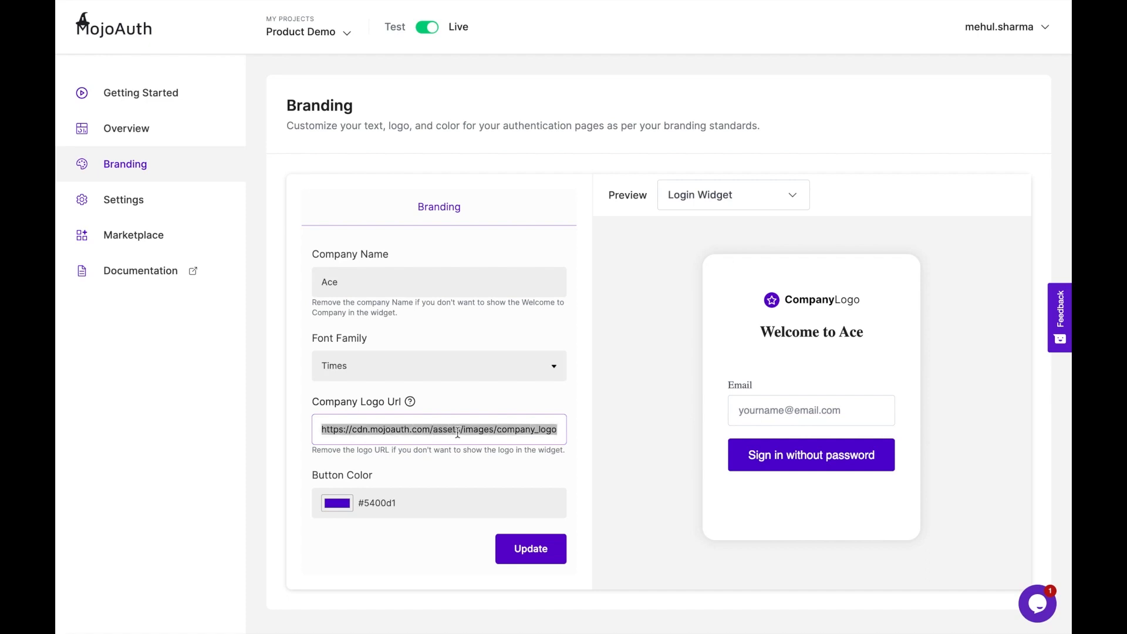
{"action": "key", "text": "BackSpace"}
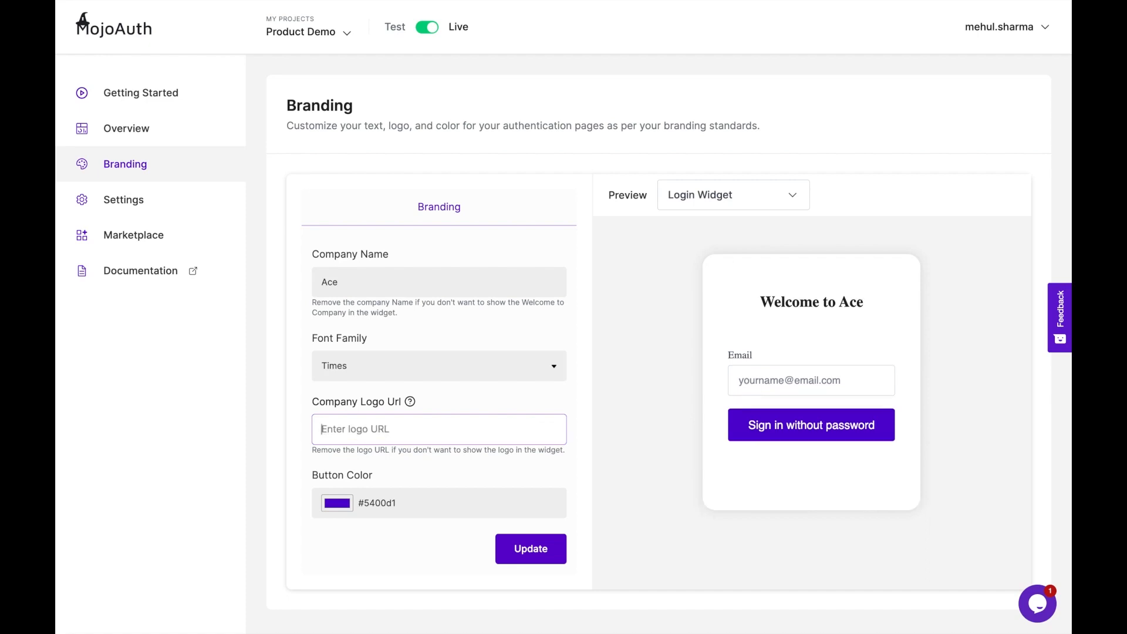
{"action": "left_click", "coordinate": [448, 401]}
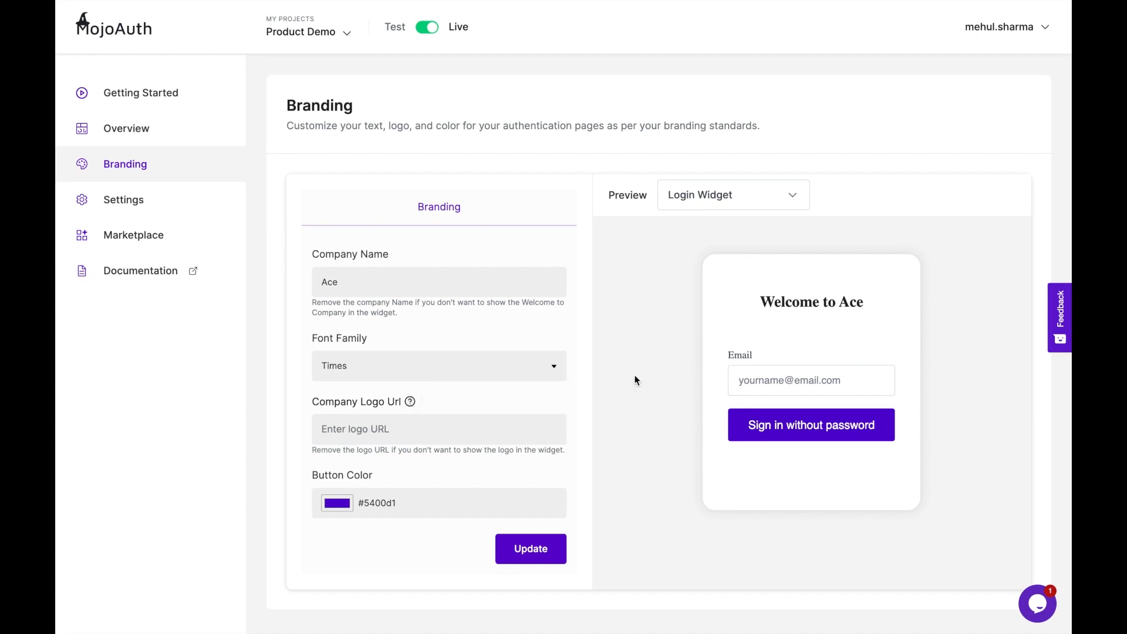
{"action": "left_click", "coordinate": [431, 432]}
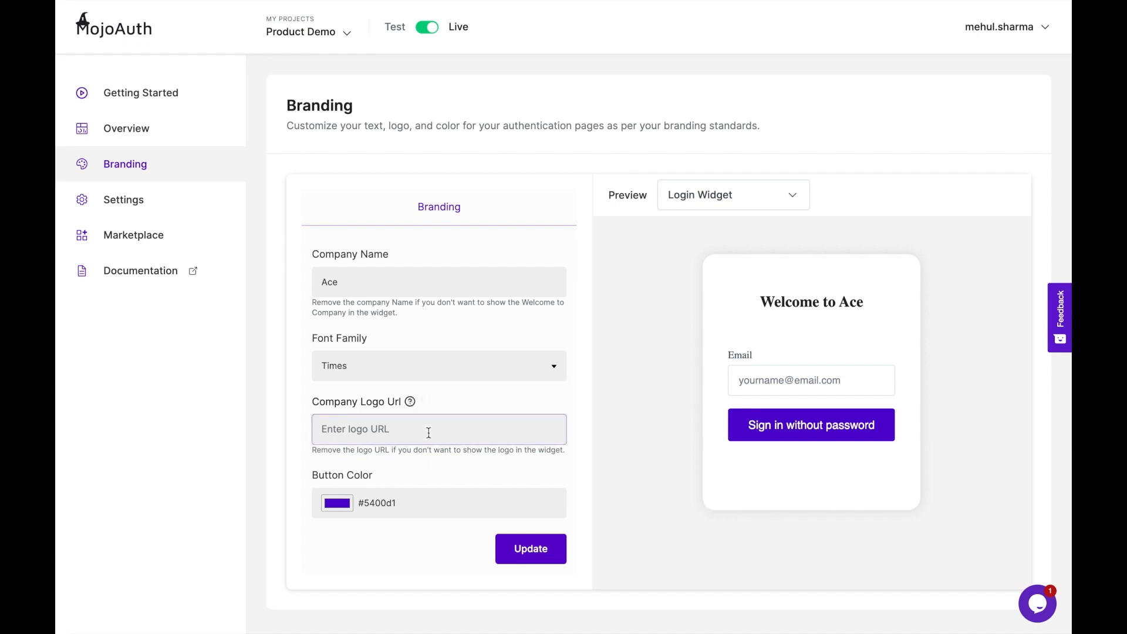
{"action": "key", "text": "ctrl+v"}
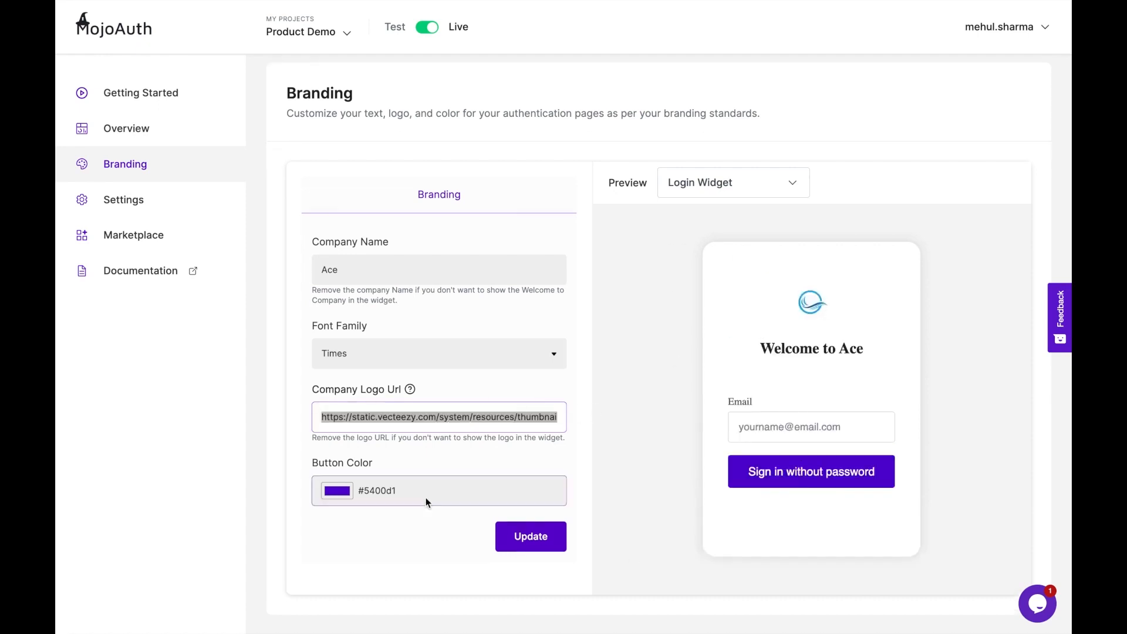
{"action": "left_click", "coordinate": [382, 518]}
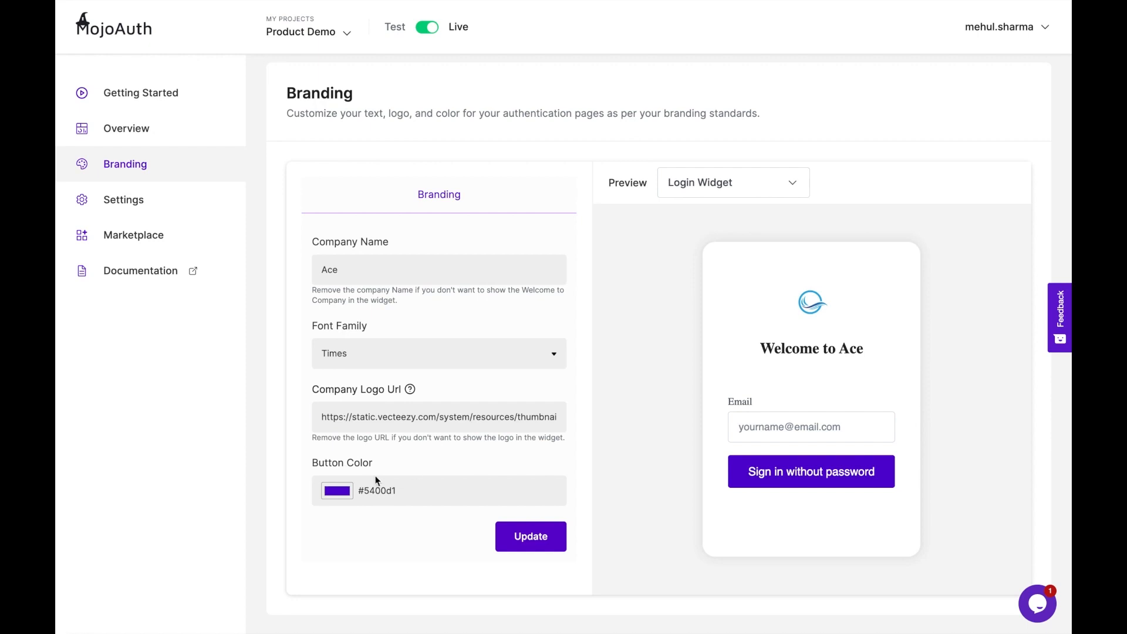
- Change the button colour to blue #0081d1 and update the branding
{"action": "left_click", "coordinate": [344, 495]}
{"action": "left_click_drag", "start_coordinate": [419, 428], "coordinate": [414, 425]}
{"action": "left_click", "coordinate": [465, 550]}
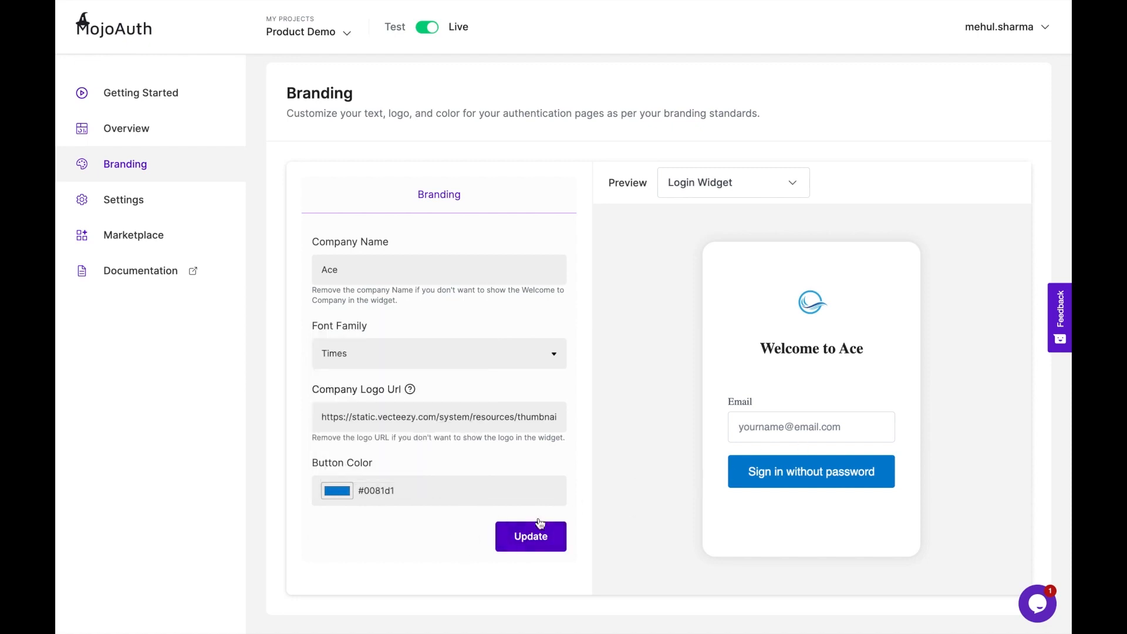
{"action": "left_click", "coordinate": [524, 544]}
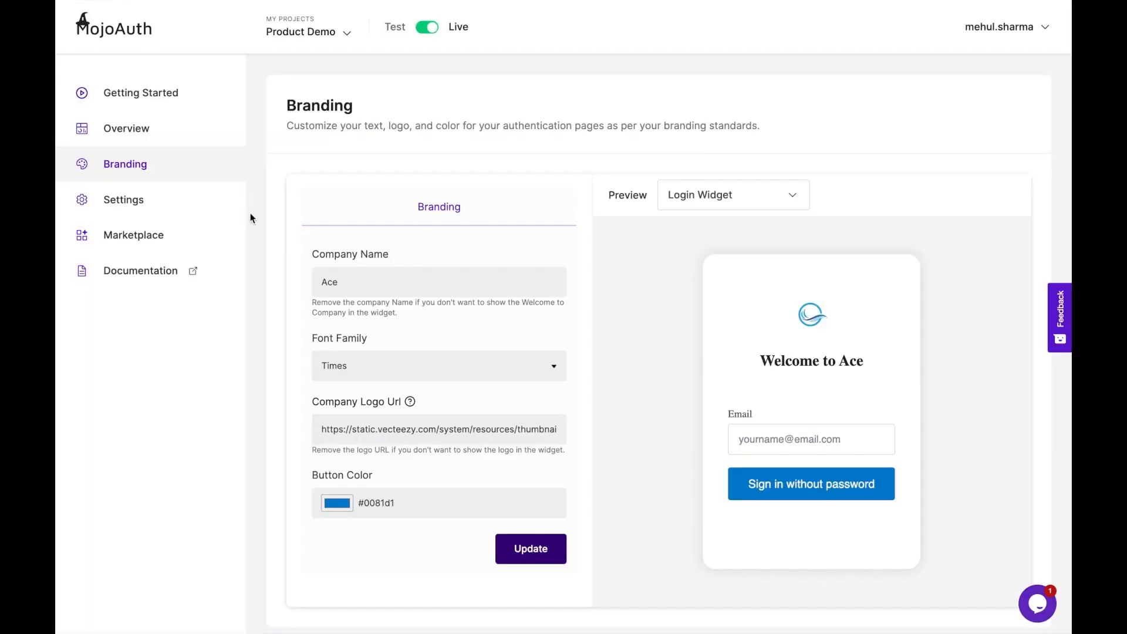
- In Settings, whitelist mydomain.com, correcting the typed 'mydomaibn.com' typo before adding it
{"action": "left_click", "coordinate": [154, 202]}
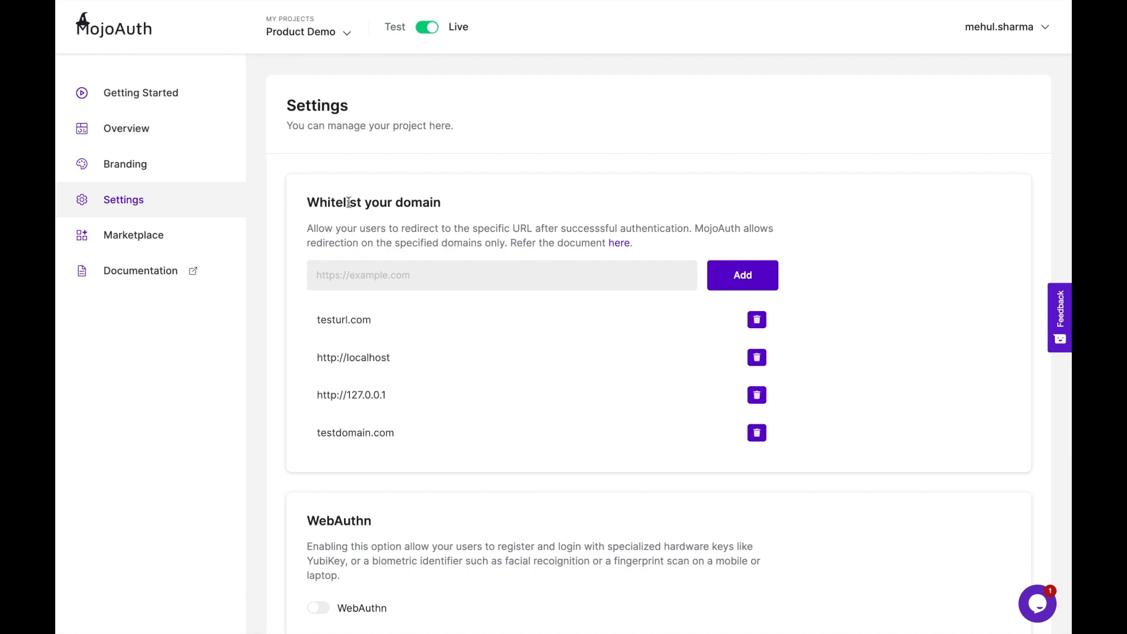
{"action": "left_click", "coordinate": [413, 273]}
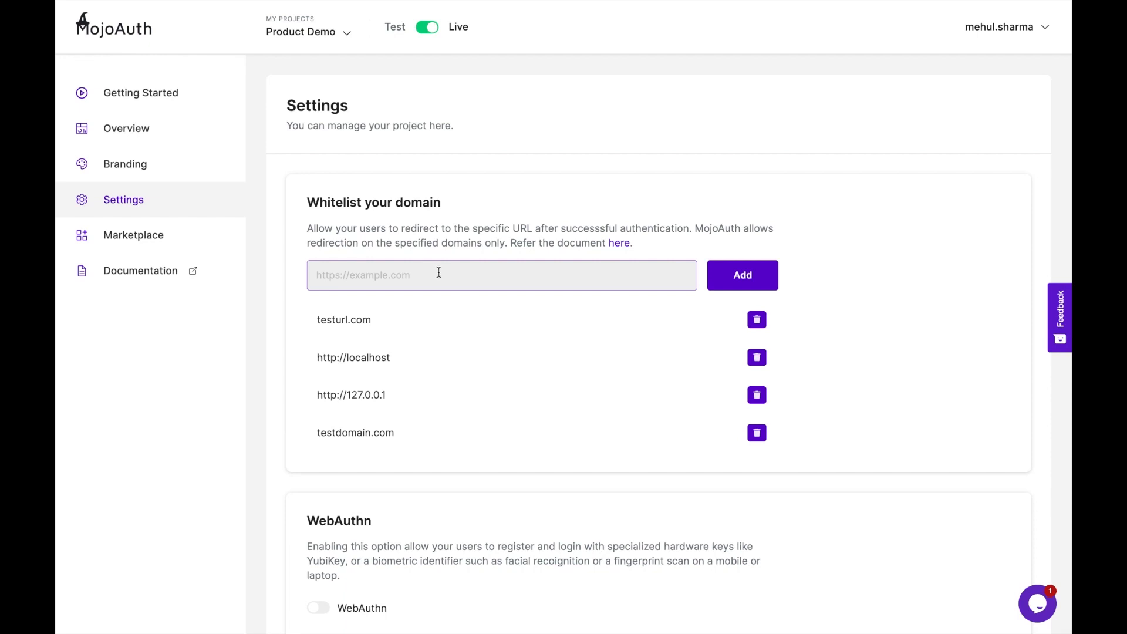
{"action": "left_click", "coordinate": [447, 279]}
{"action": "type", "text": "m"}
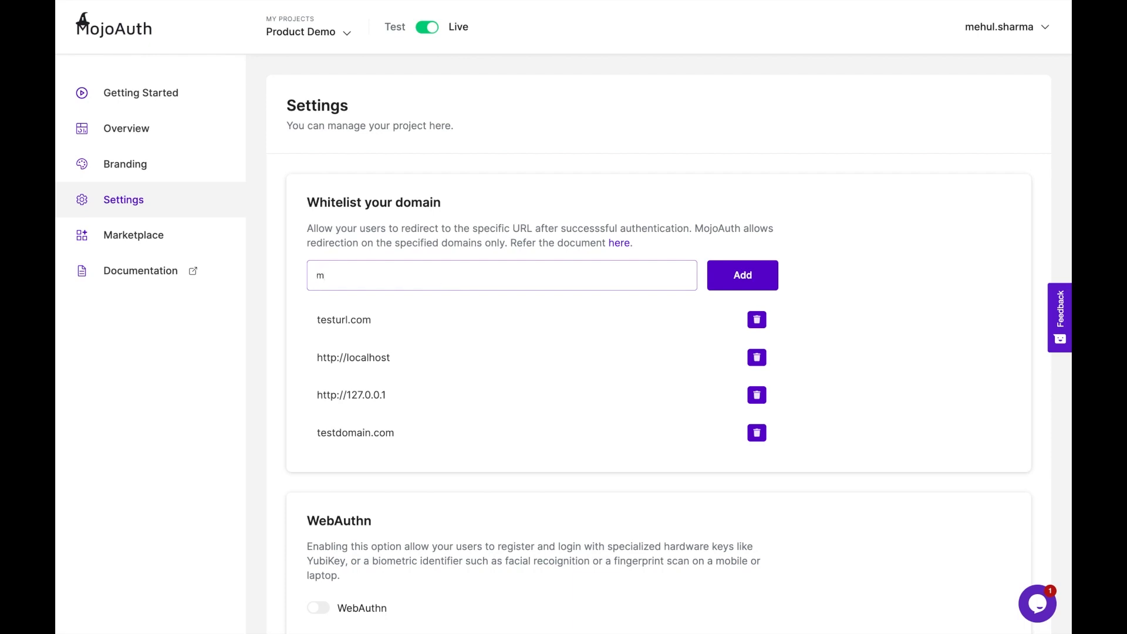
{"action": "type", "text": "ydomaibn.com"}
{"action": "left_click", "coordinate": [357, 275]}
{"action": "key", "text": "BackSpace"}
{"action": "left_click", "coordinate": [736, 280]}
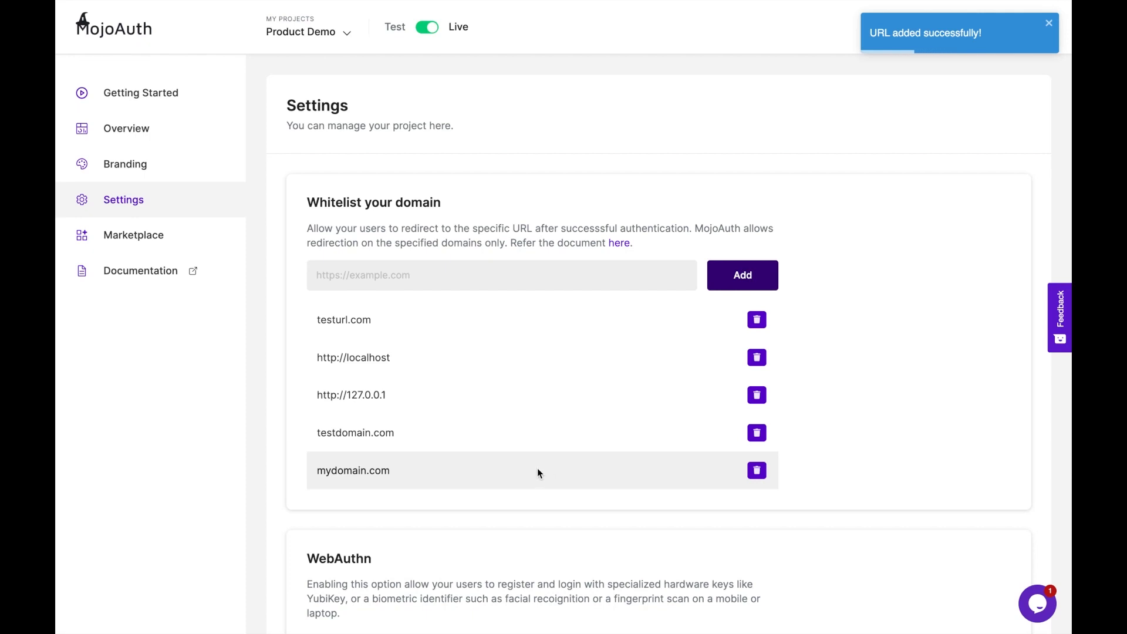
- Turn on the WebAuthn toggle in Settings and click Update to save it
{"action": "scroll", "coordinate": [449, 471], "scroll_direction": "down", "scroll_amount": 2}
{"action": "scroll", "coordinate": [449, 475], "scroll_direction": "down", "scroll_amount": 4}
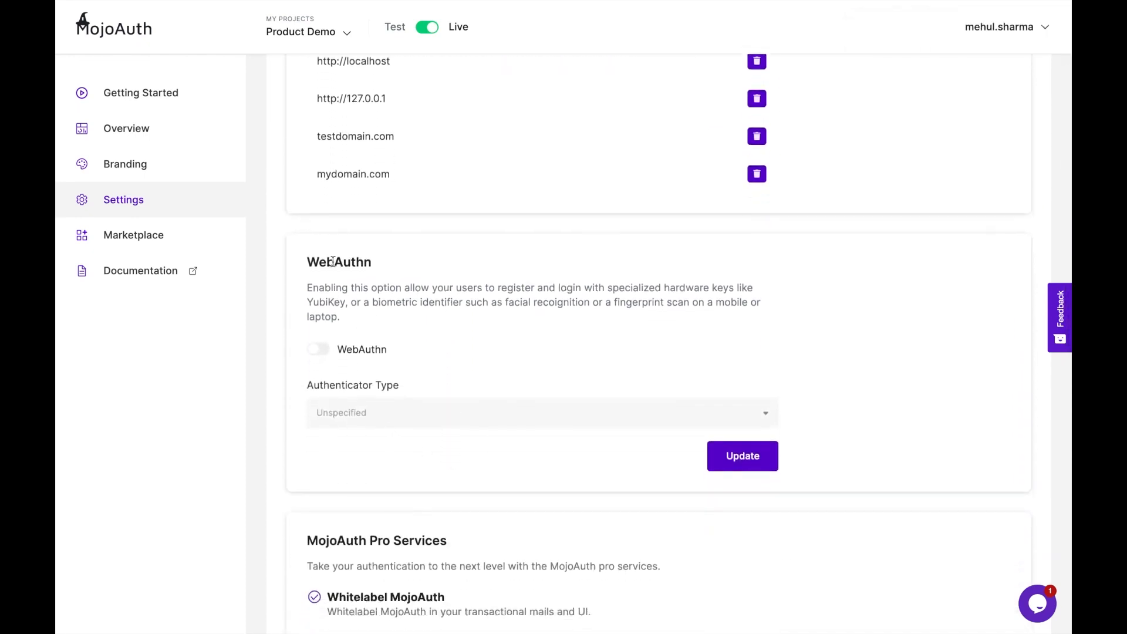
{"action": "left_click_drag", "start_coordinate": [306, 262], "coordinate": [383, 269]}
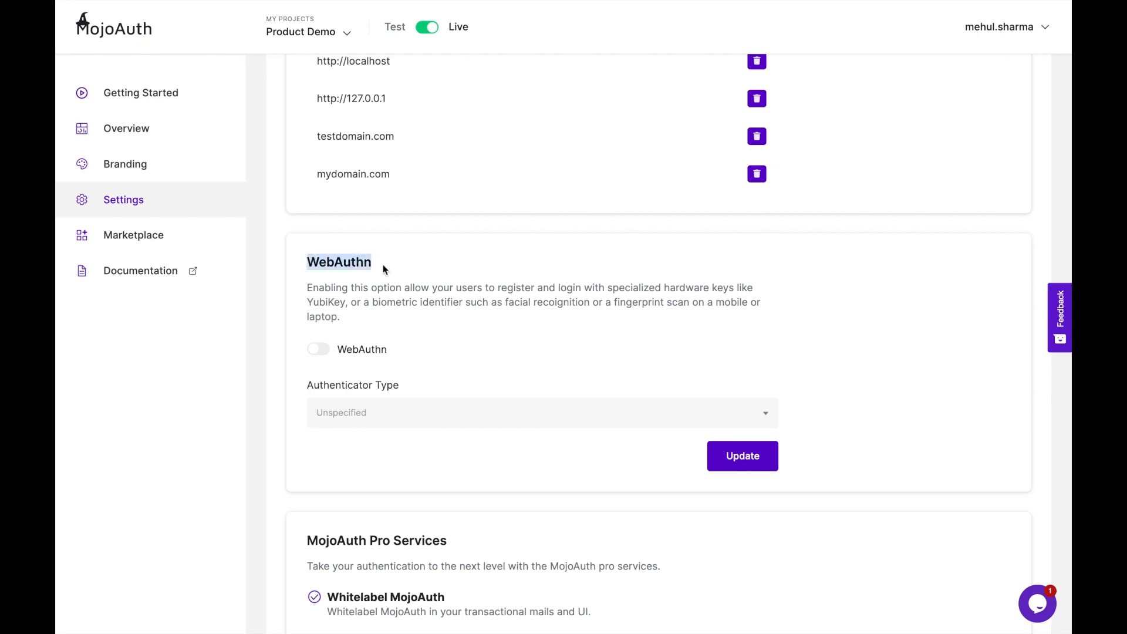
{"action": "left_click", "coordinate": [392, 294]}
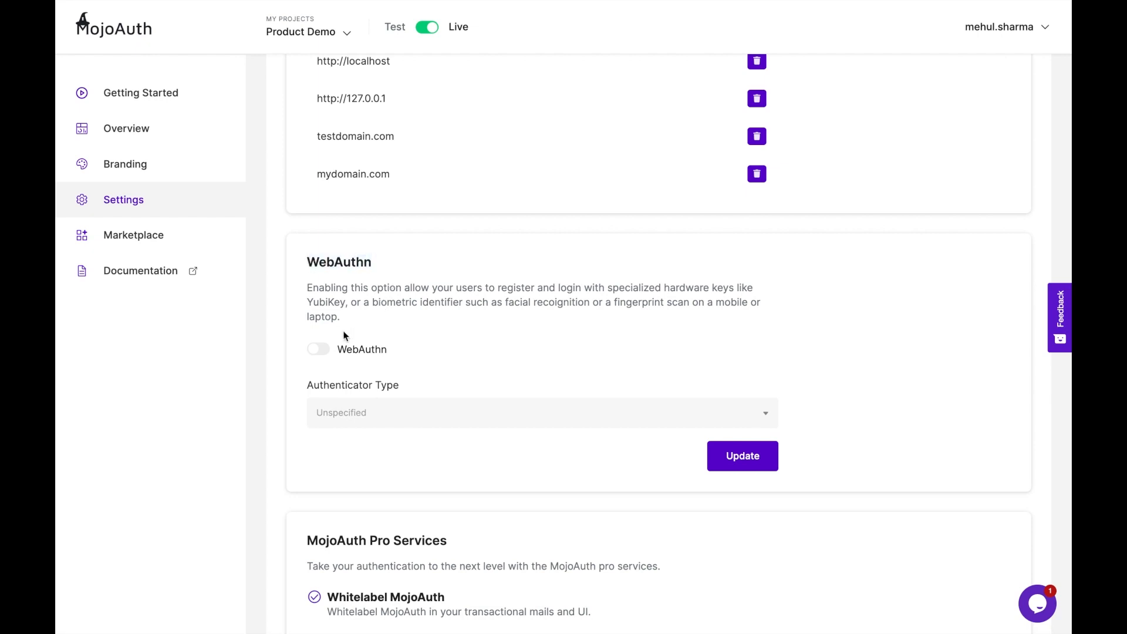
{"action": "left_click", "coordinate": [319, 350]}
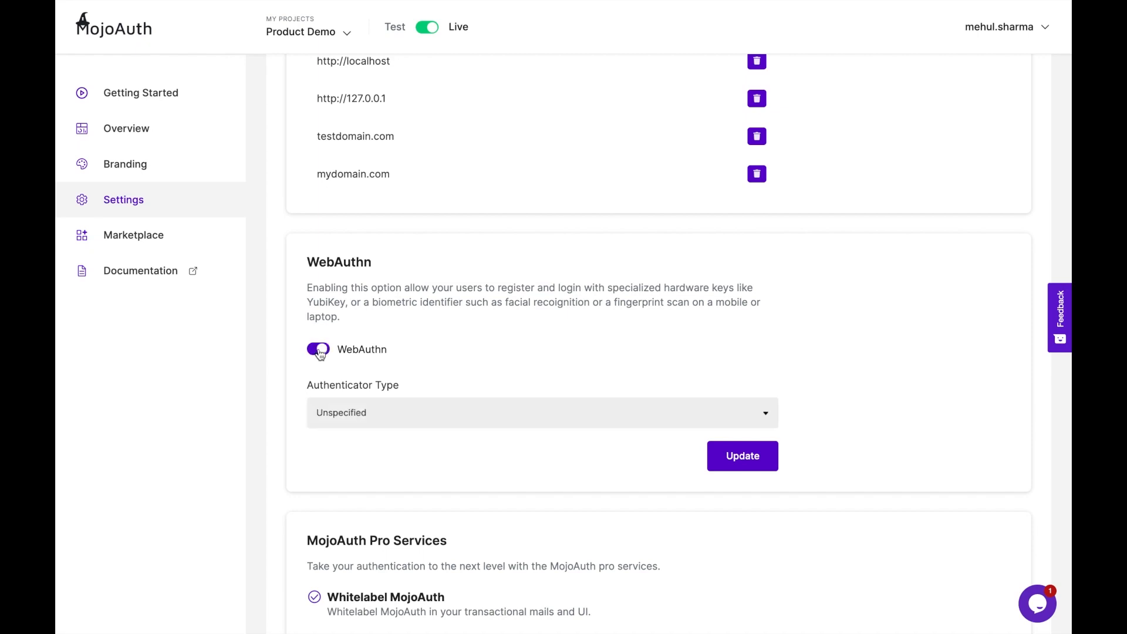
{"action": "left_click", "coordinate": [736, 463]}
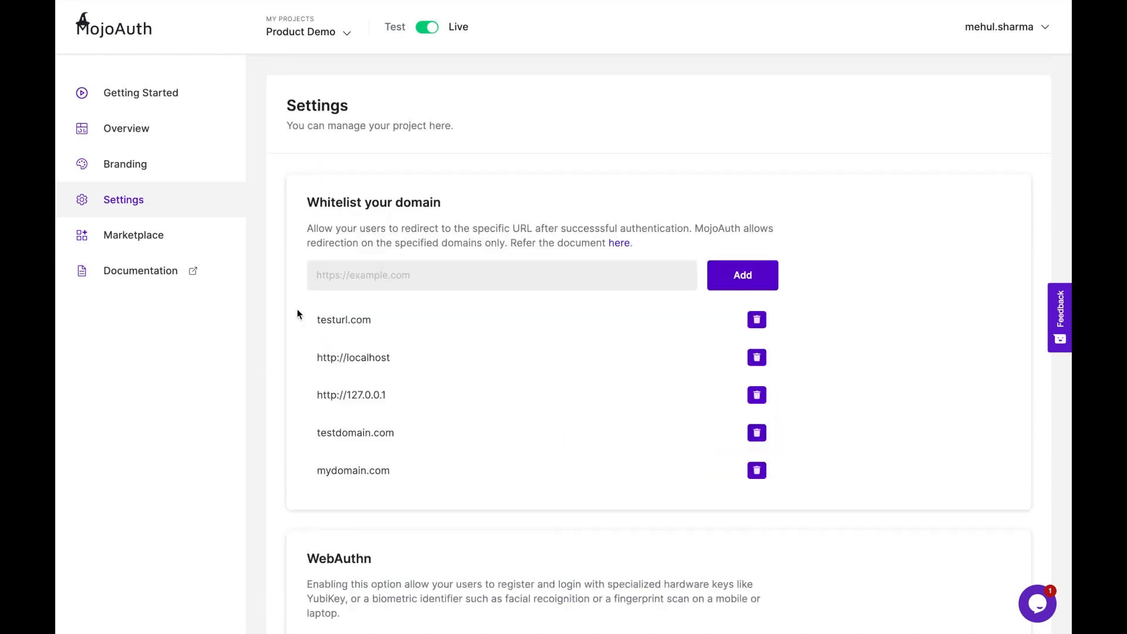
- Go to the Marketplace and open Add Integrations to list Mailazy, Google, Facebook, Twilio and others
{"action": "left_click", "coordinate": [182, 243]}
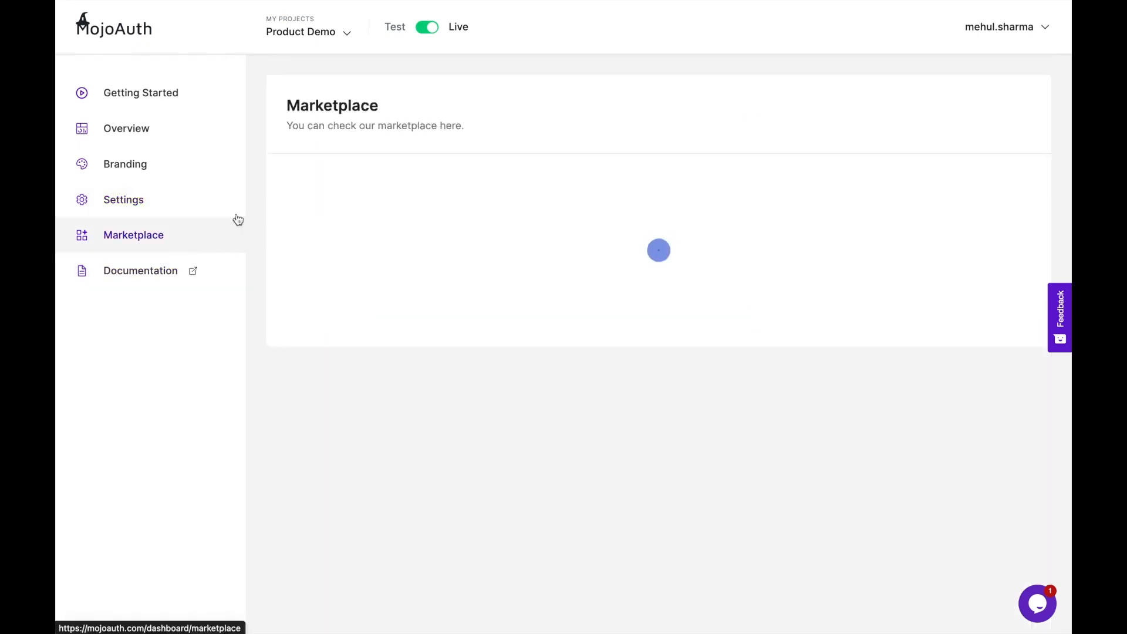
{"action": "left_click", "coordinate": [660, 236]}
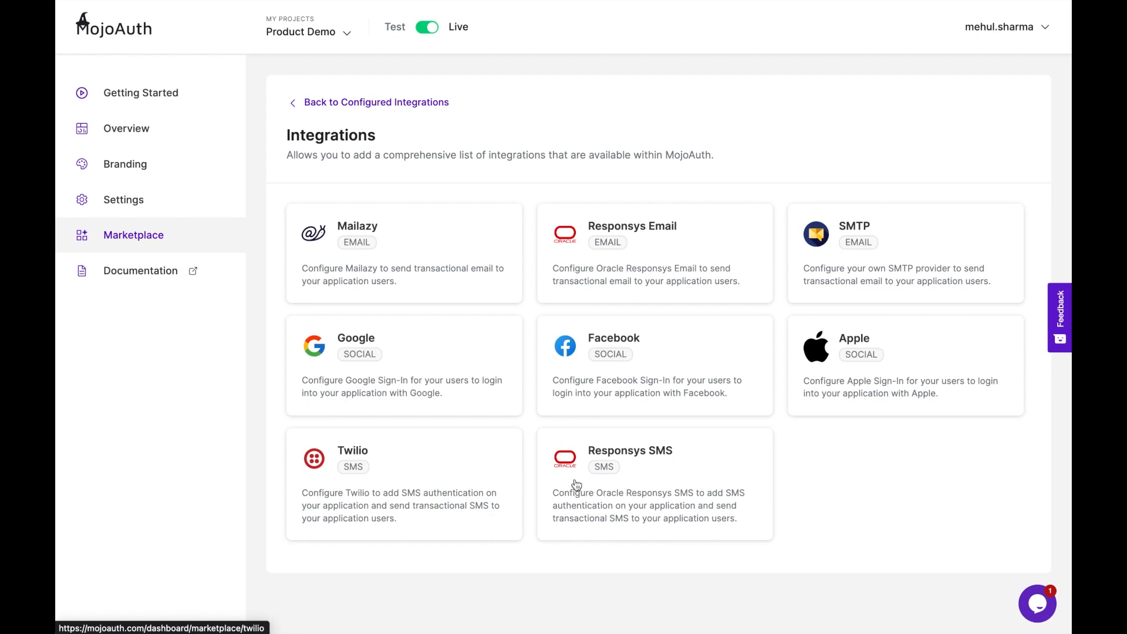
- Visit My Projects and open the Create project form, then cancel it without creating a project
{"action": "left_click", "coordinate": [305, 35]}
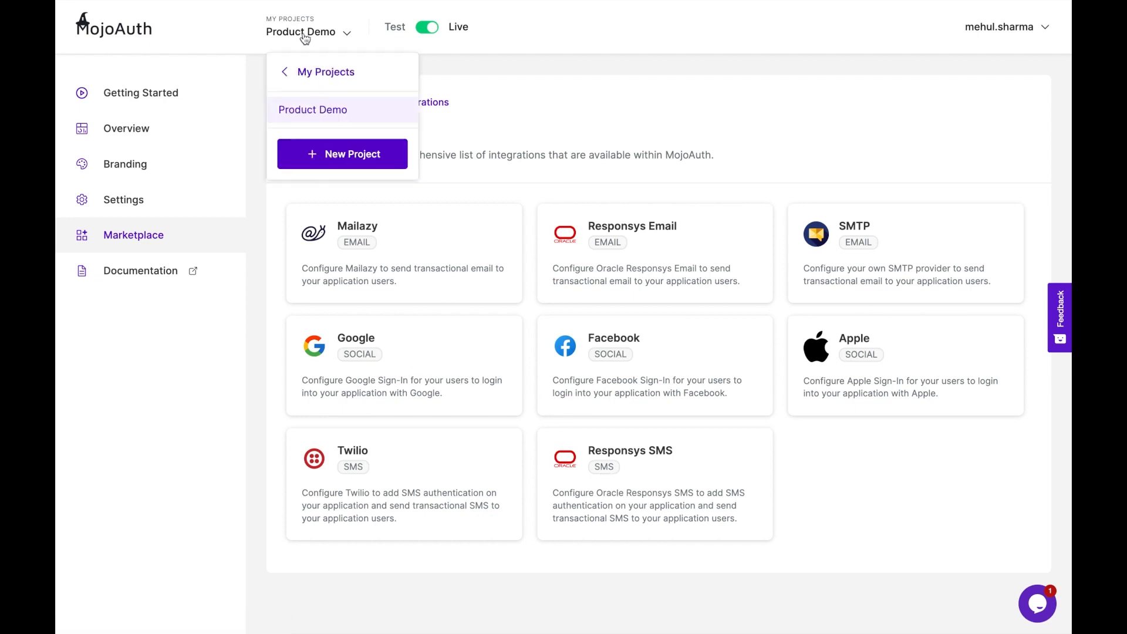
{"action": "left_click", "coordinate": [304, 71]}
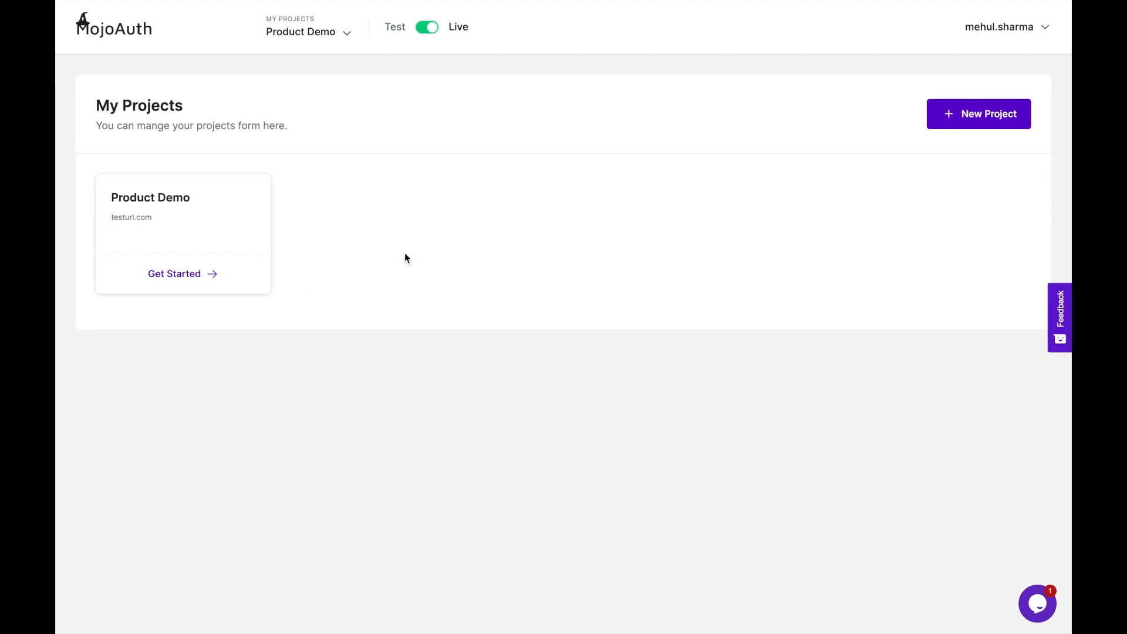
{"action": "left_click", "coordinate": [973, 120]}
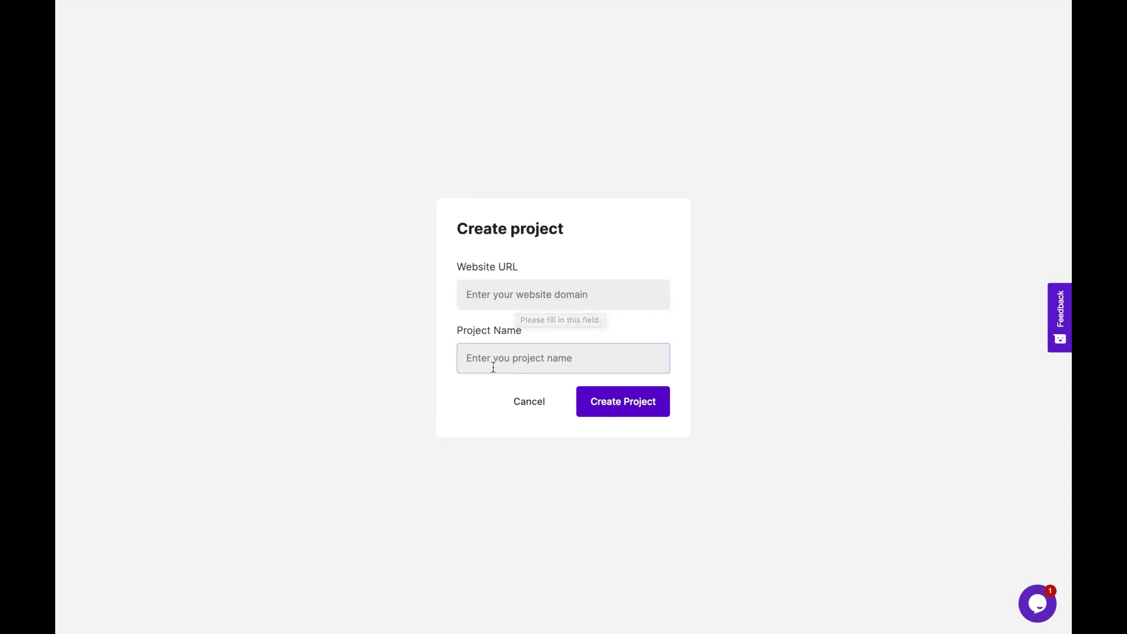
{"action": "left_click", "coordinate": [521, 404]}
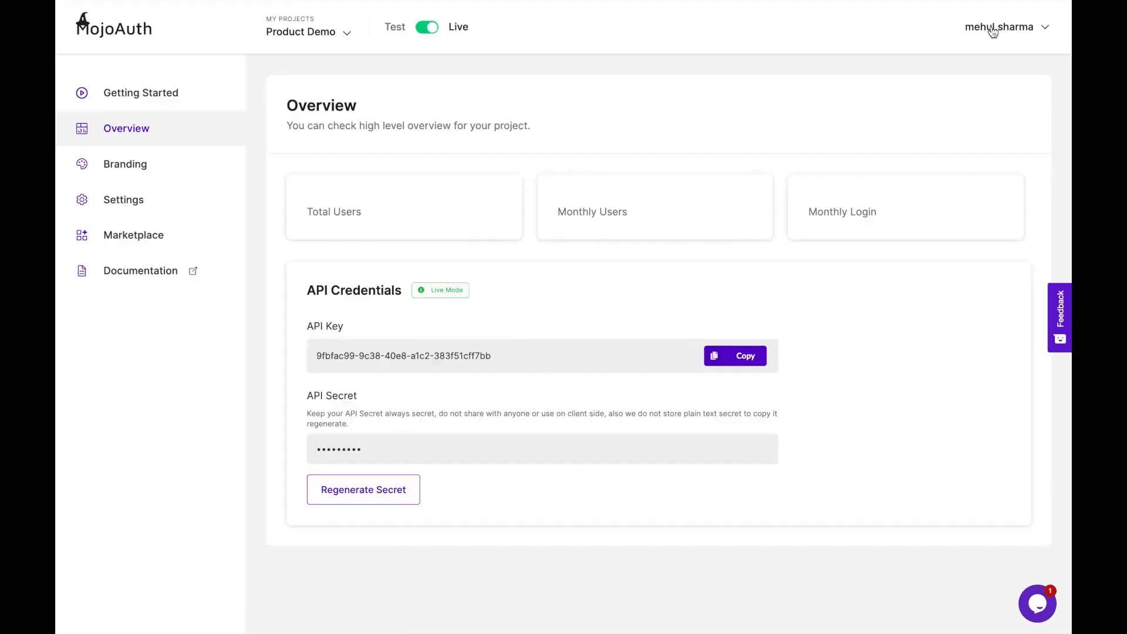
- Go to Account Settings from the username menu and inspect the First Name, Phone Number and email fields
{"action": "left_click", "coordinate": [992, 33]}
{"action": "left_click", "coordinate": [950, 62]}
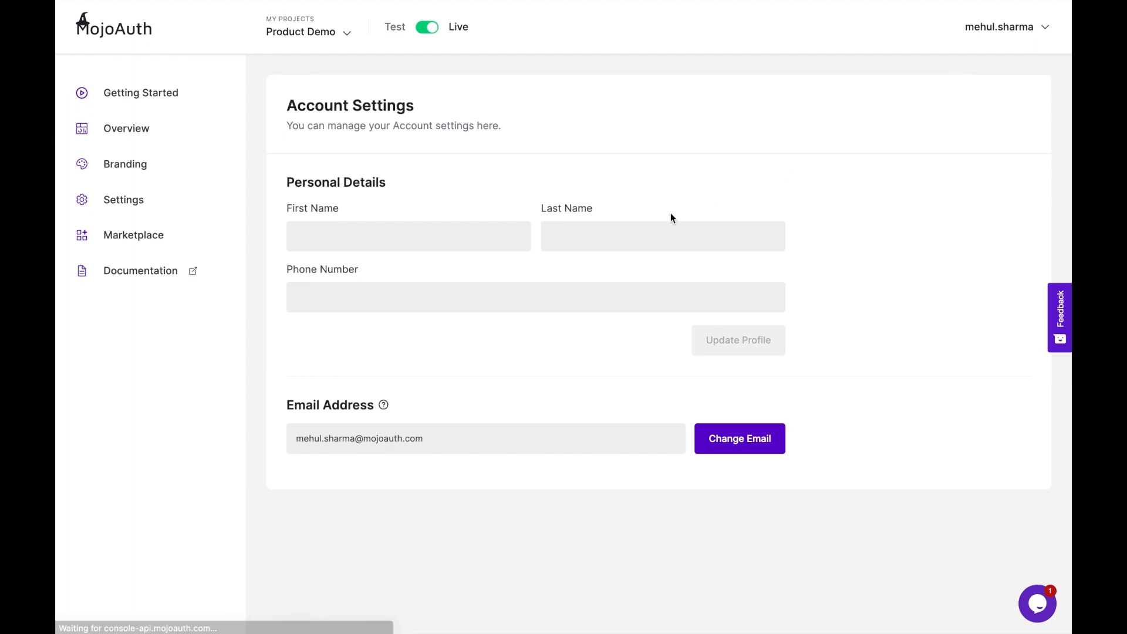
{"action": "left_click", "coordinate": [360, 228]}
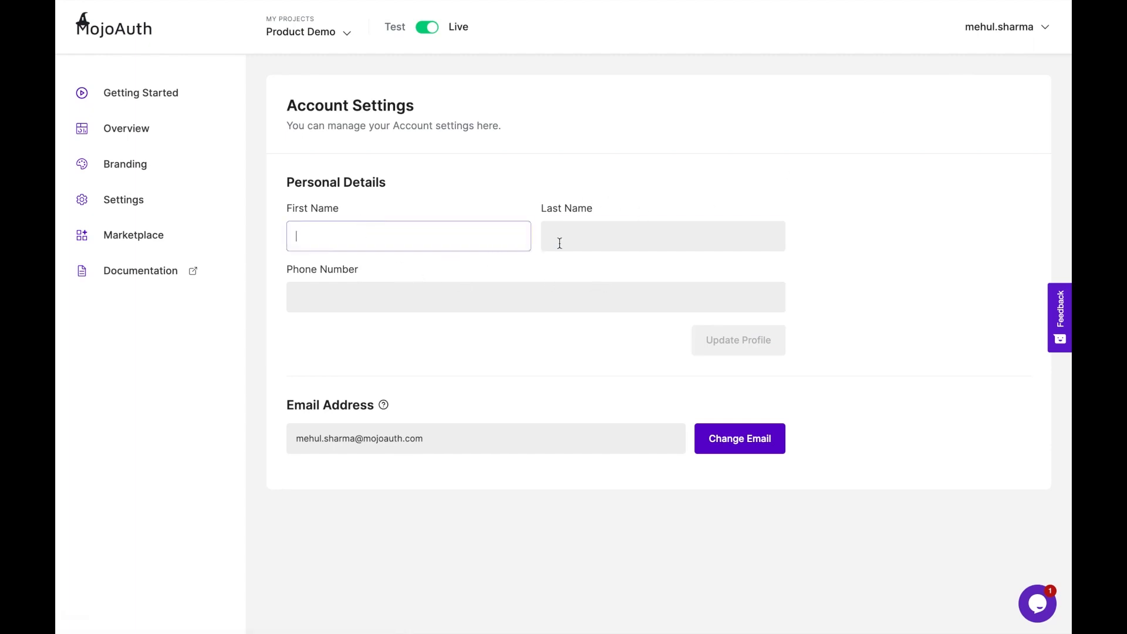
{"action": "left_click", "coordinate": [516, 296]}
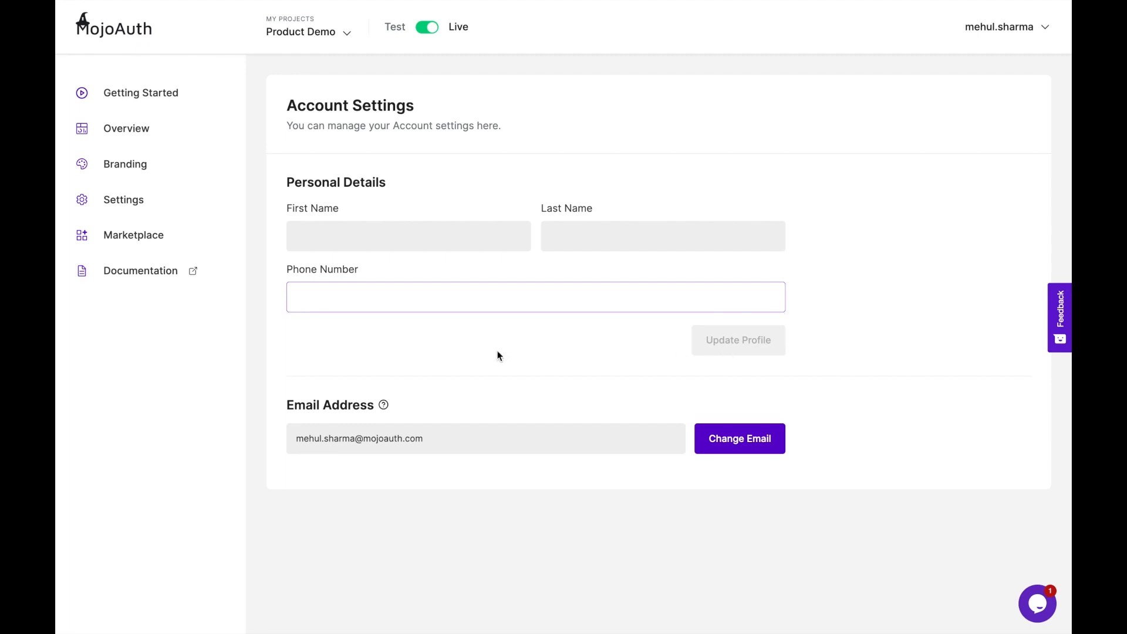
{"action": "mouse_move", "coordinate": [379, 409]}
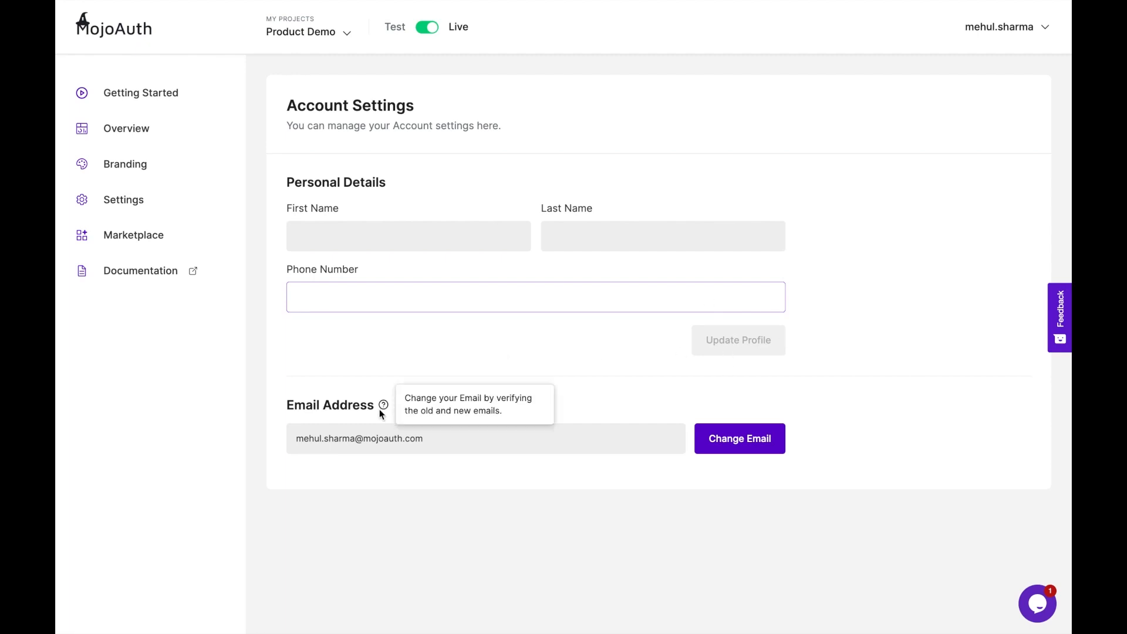